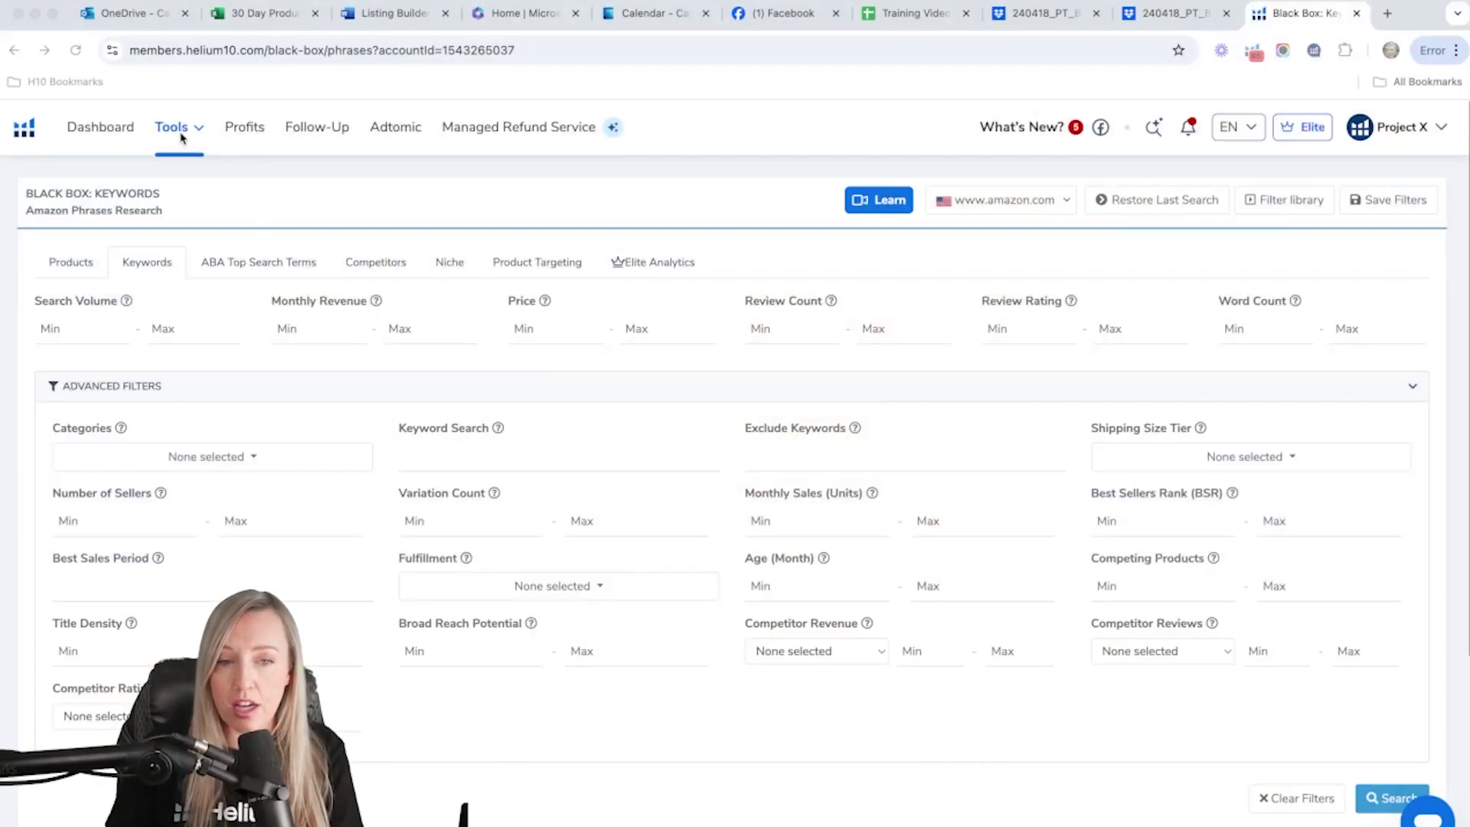
- Open the Black Box tool on amazon.com and begin filling the minimum search volume
left_click(181, 137)
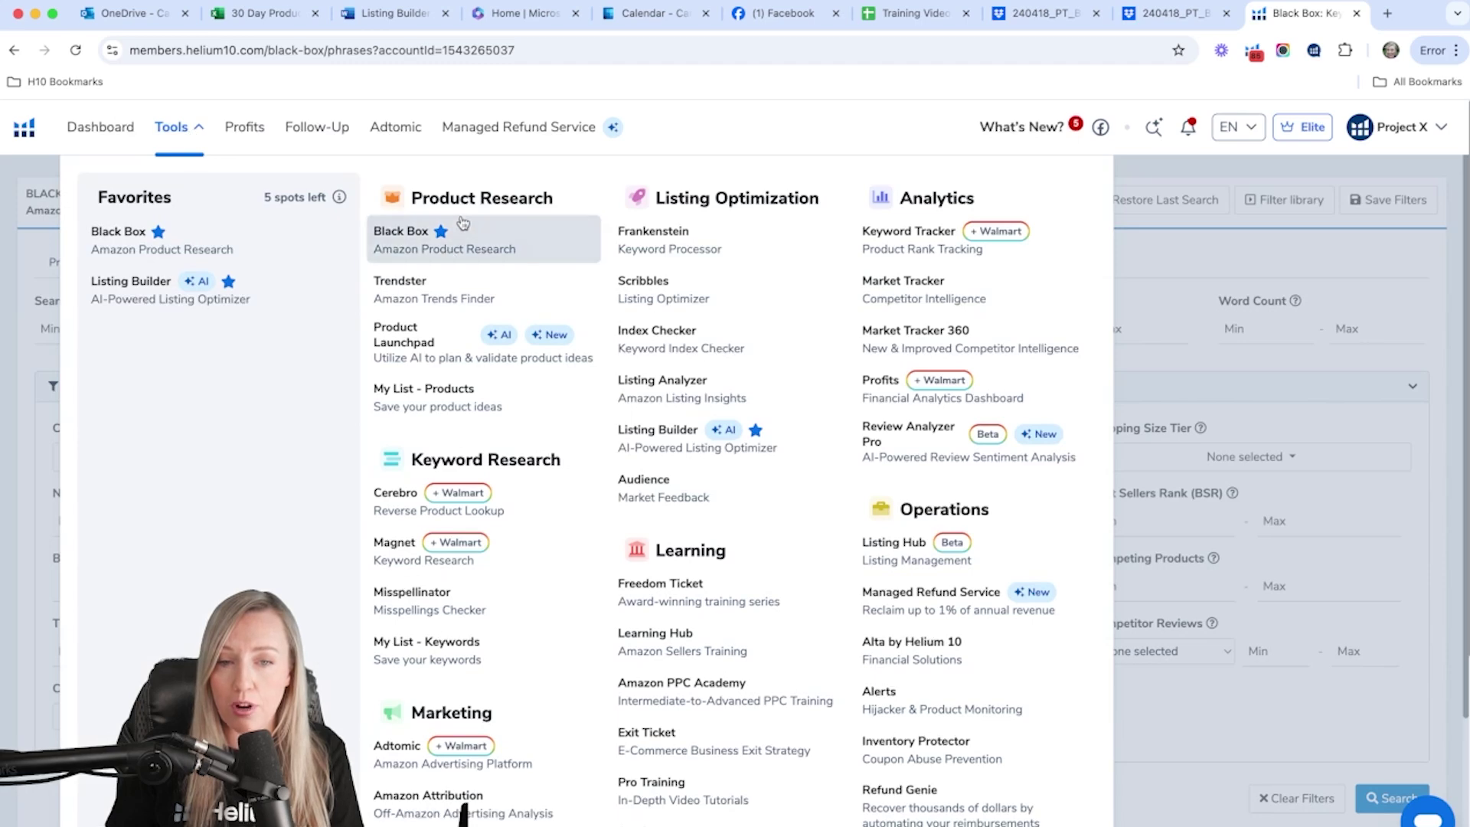
left_click(420, 245)
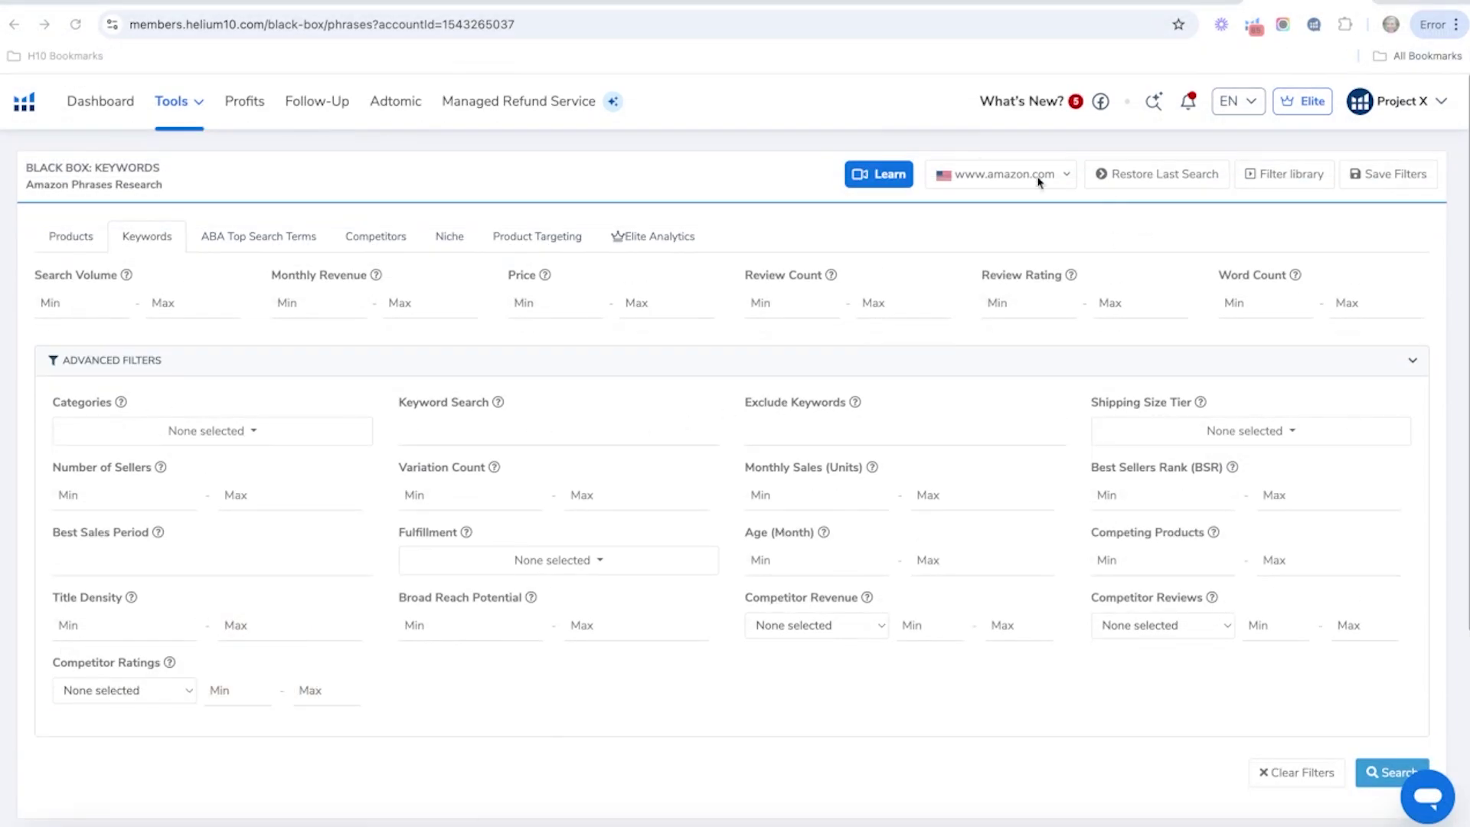
left_click(1065, 183)
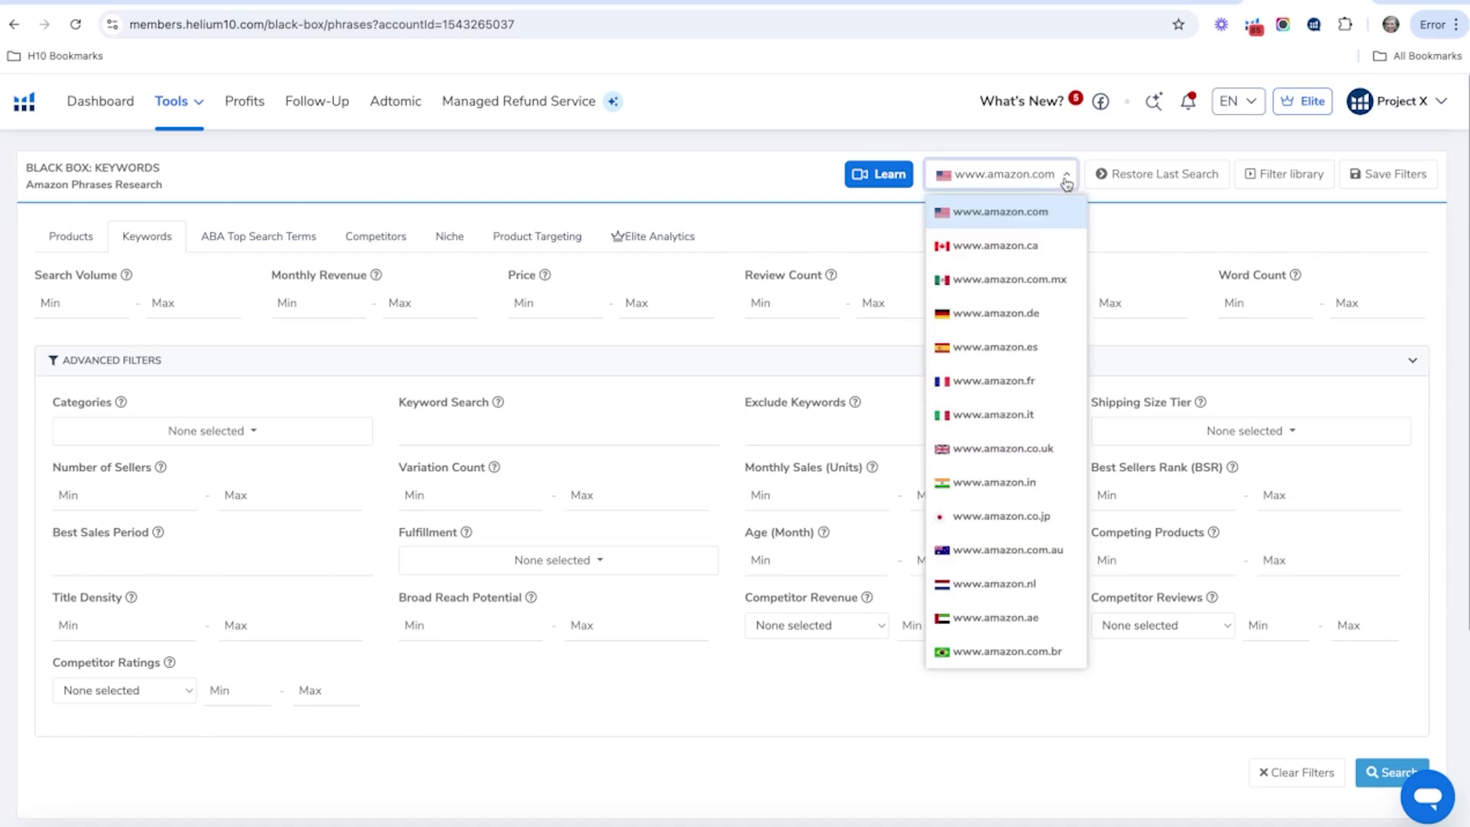
left_click(1065, 182)
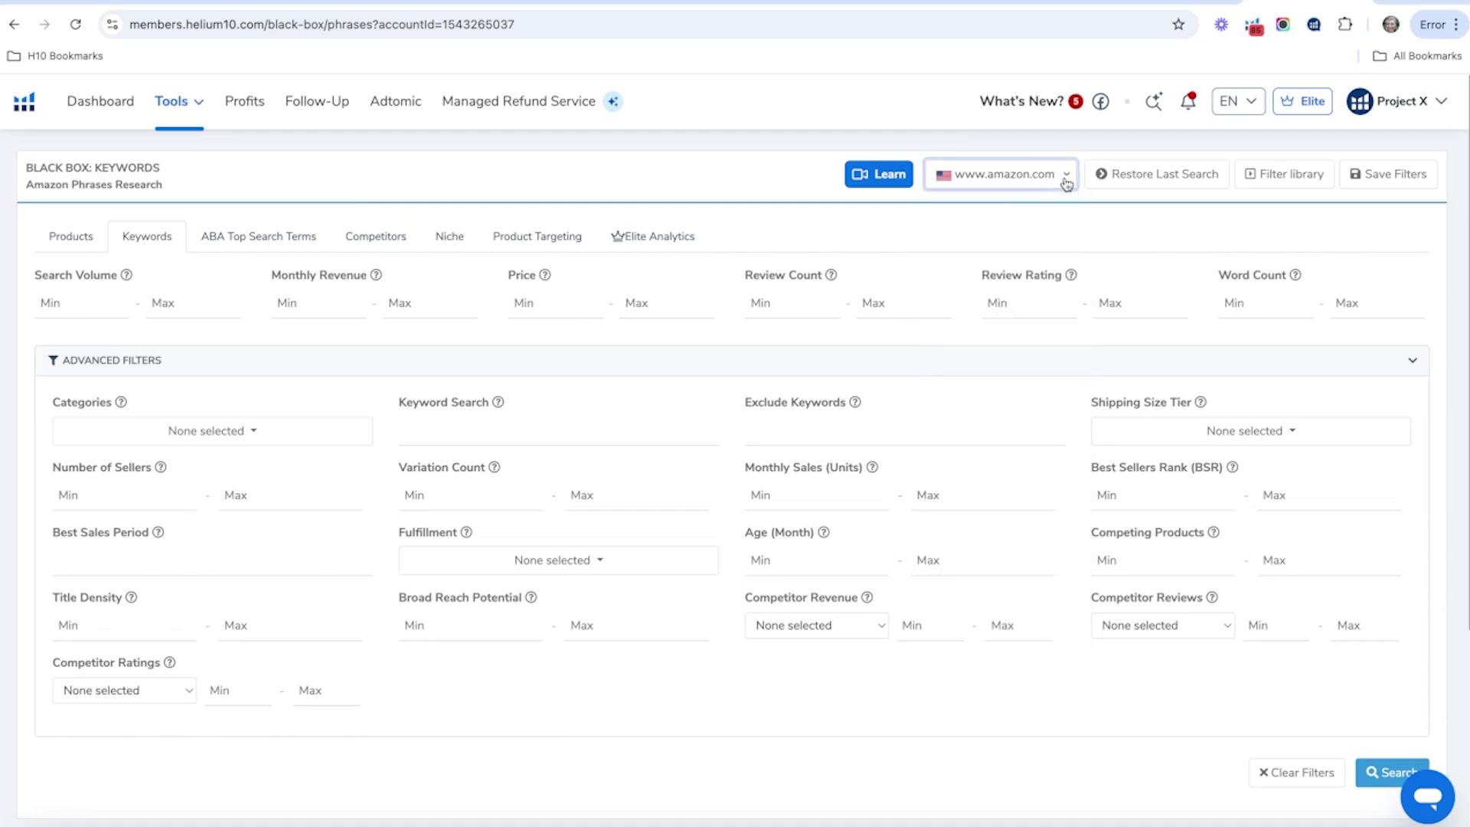
left_click(80, 306)
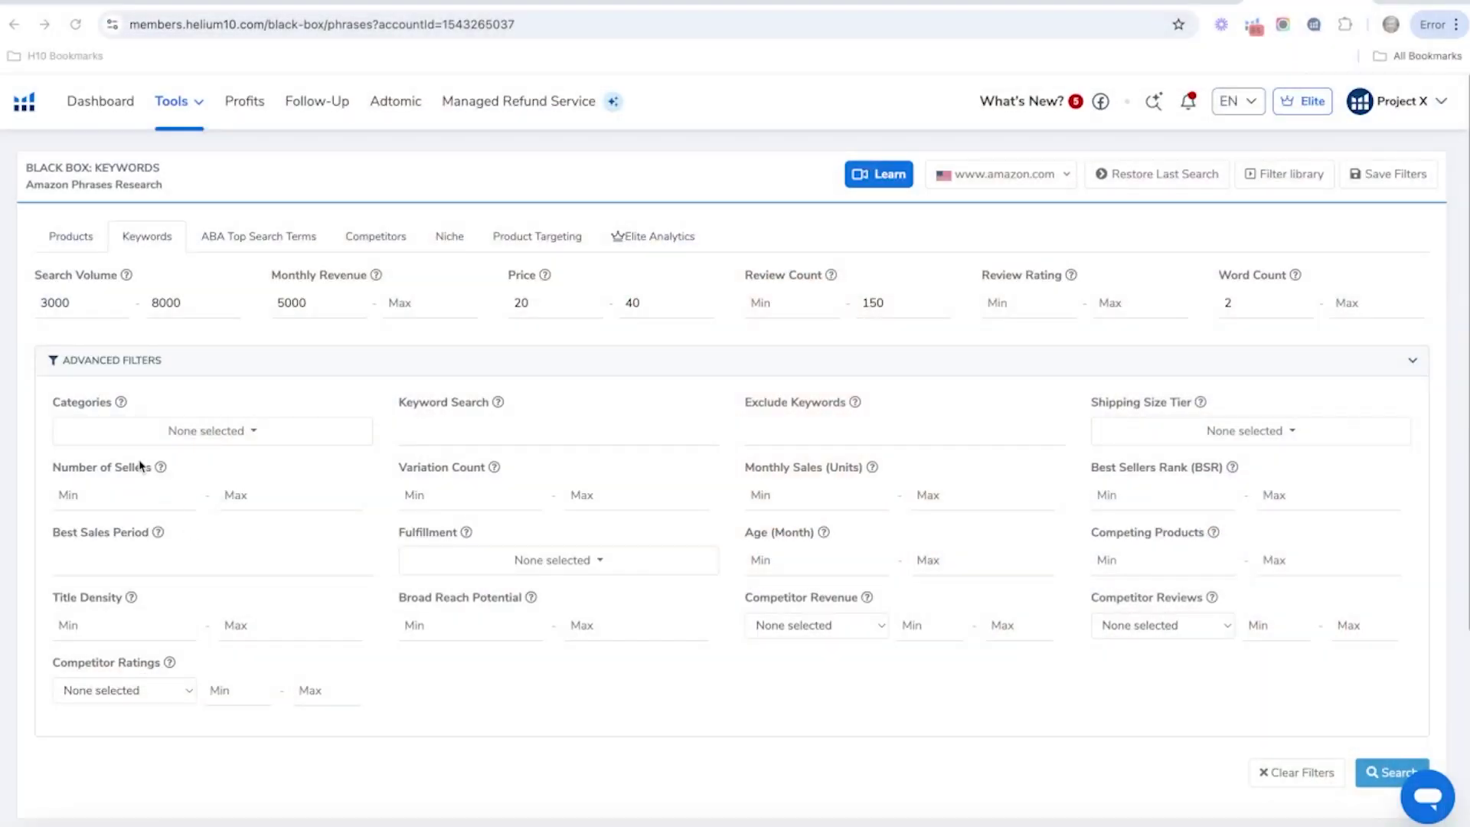
- Tick Handmade Products, Home & Kitchen, Kitchen & Dining and Office Products as categories
left_click(157, 437)
scroll(243, 484, "down", 1)
scroll(238, 490, "down", 5)
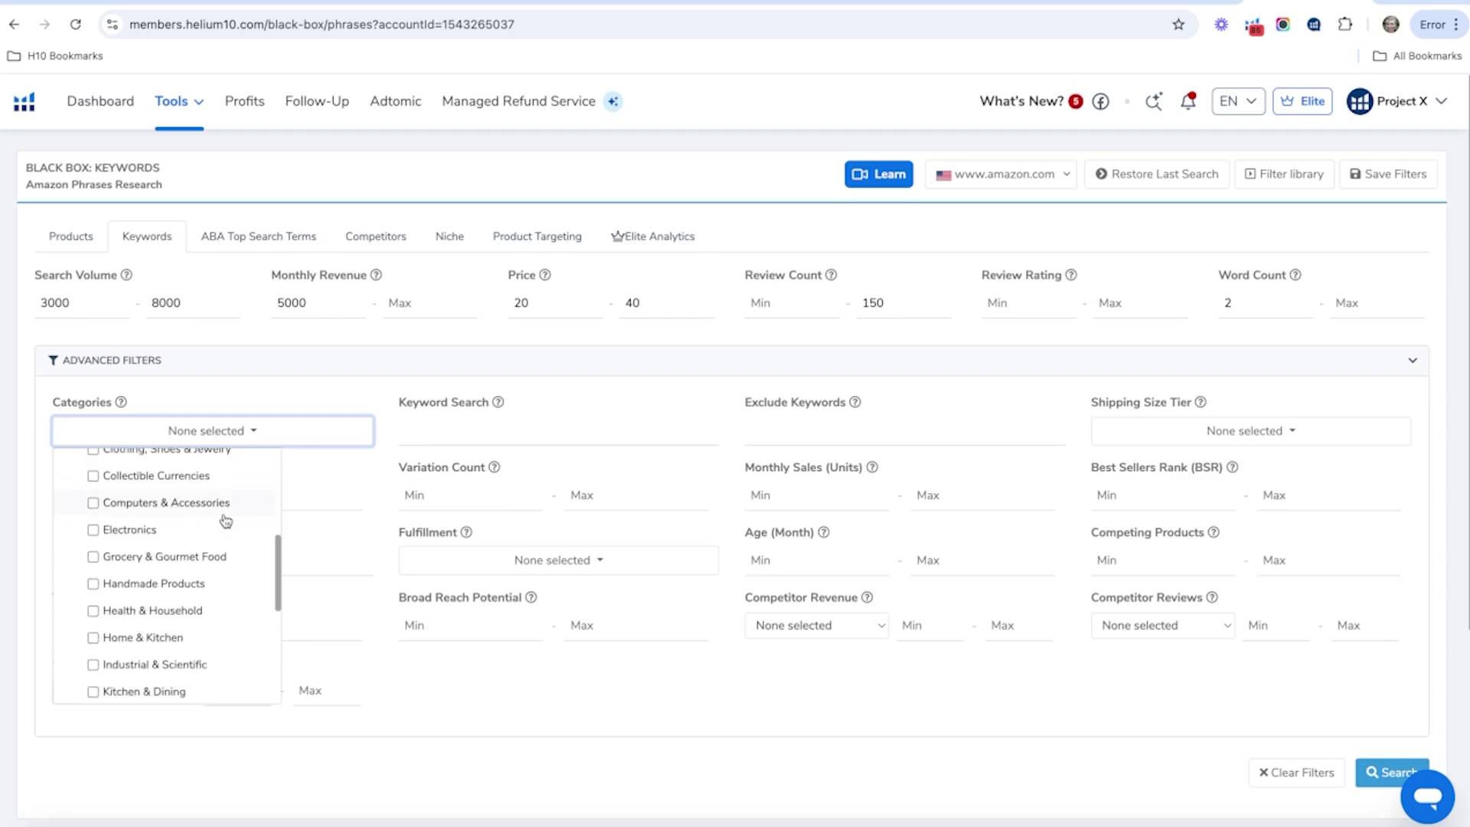
scroll(157, 591, "down", 1)
left_click(92, 574)
left_click(92, 597)
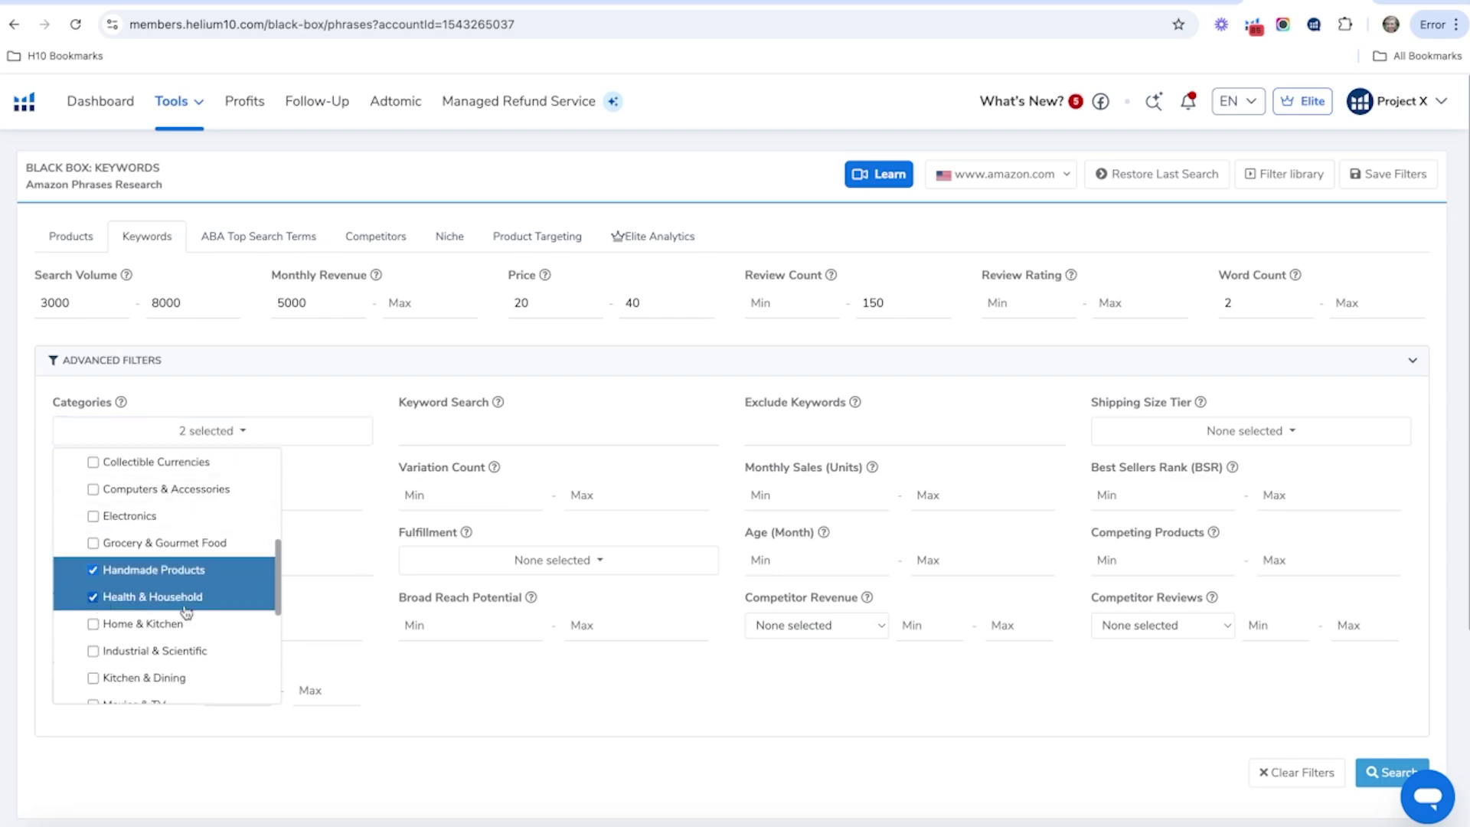
scroll(220, 613, "down", 1)
left_click(121, 591)
scroll(240, 617, "down", 1)
left_click(243, 613)
scroll(239, 617, "down", 3)
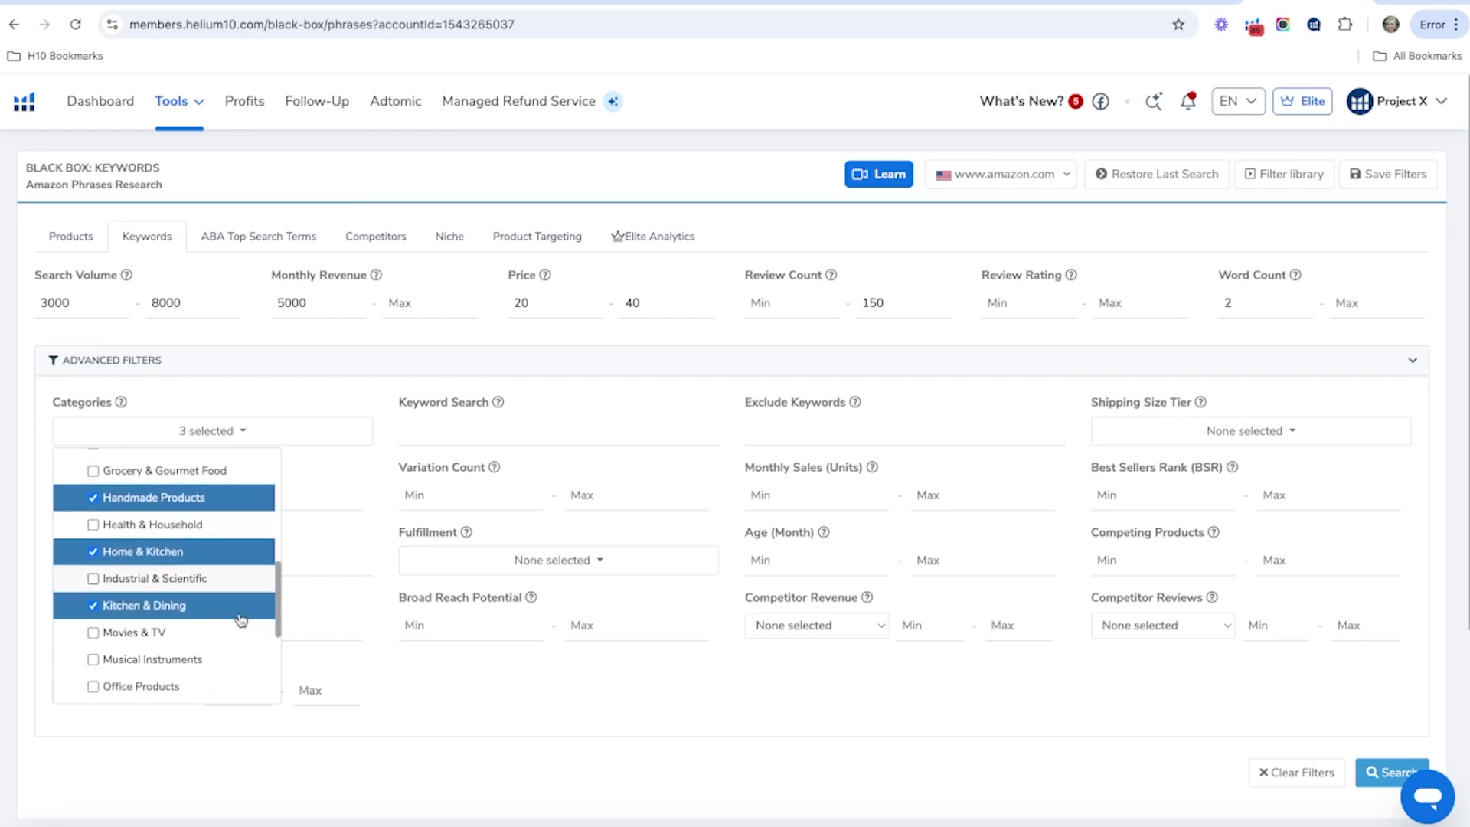
left_click(92, 634)
left_click(94, 661)
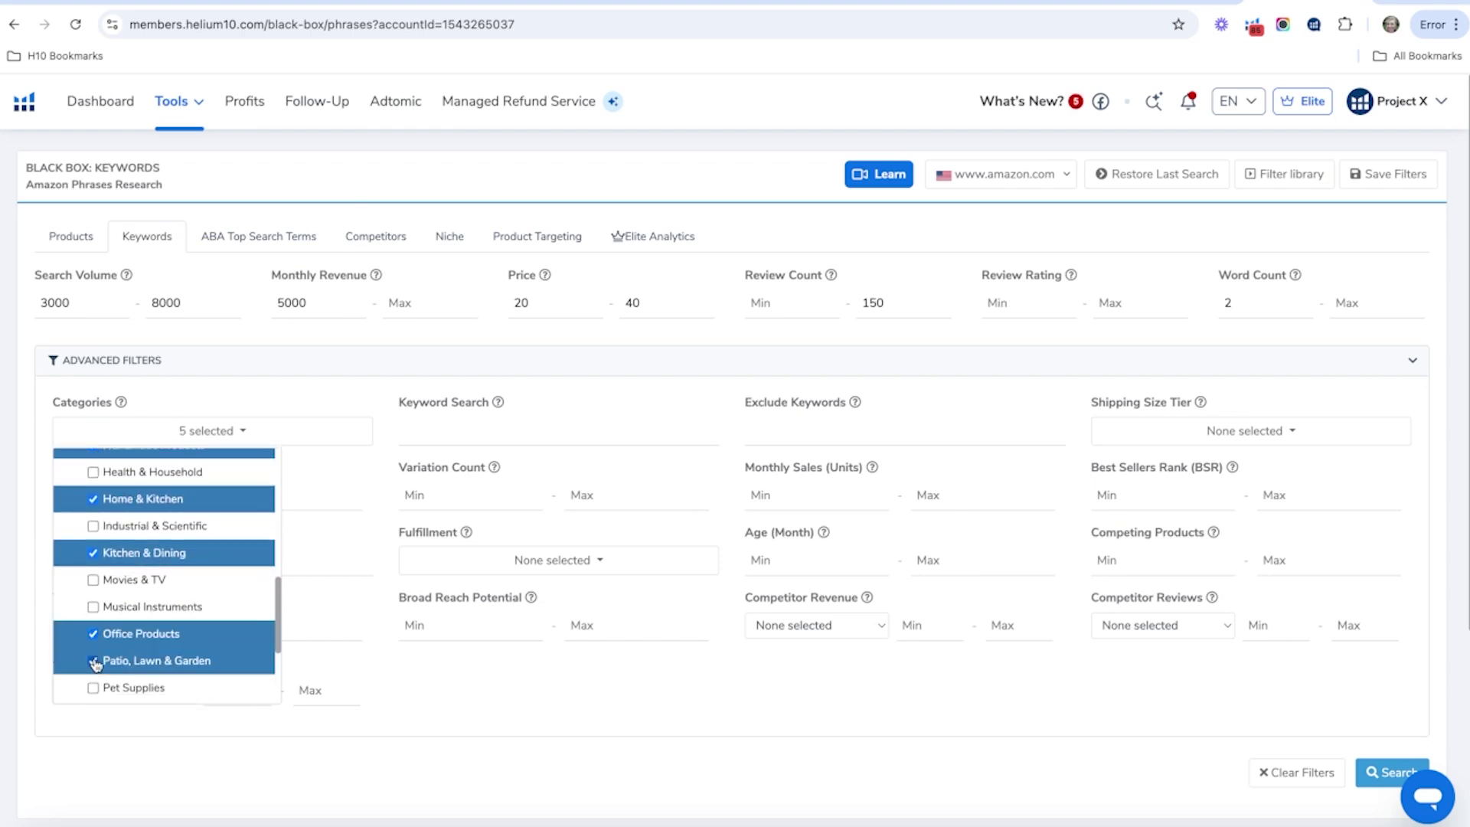
left_click(108, 661)
left_click(744, 682)
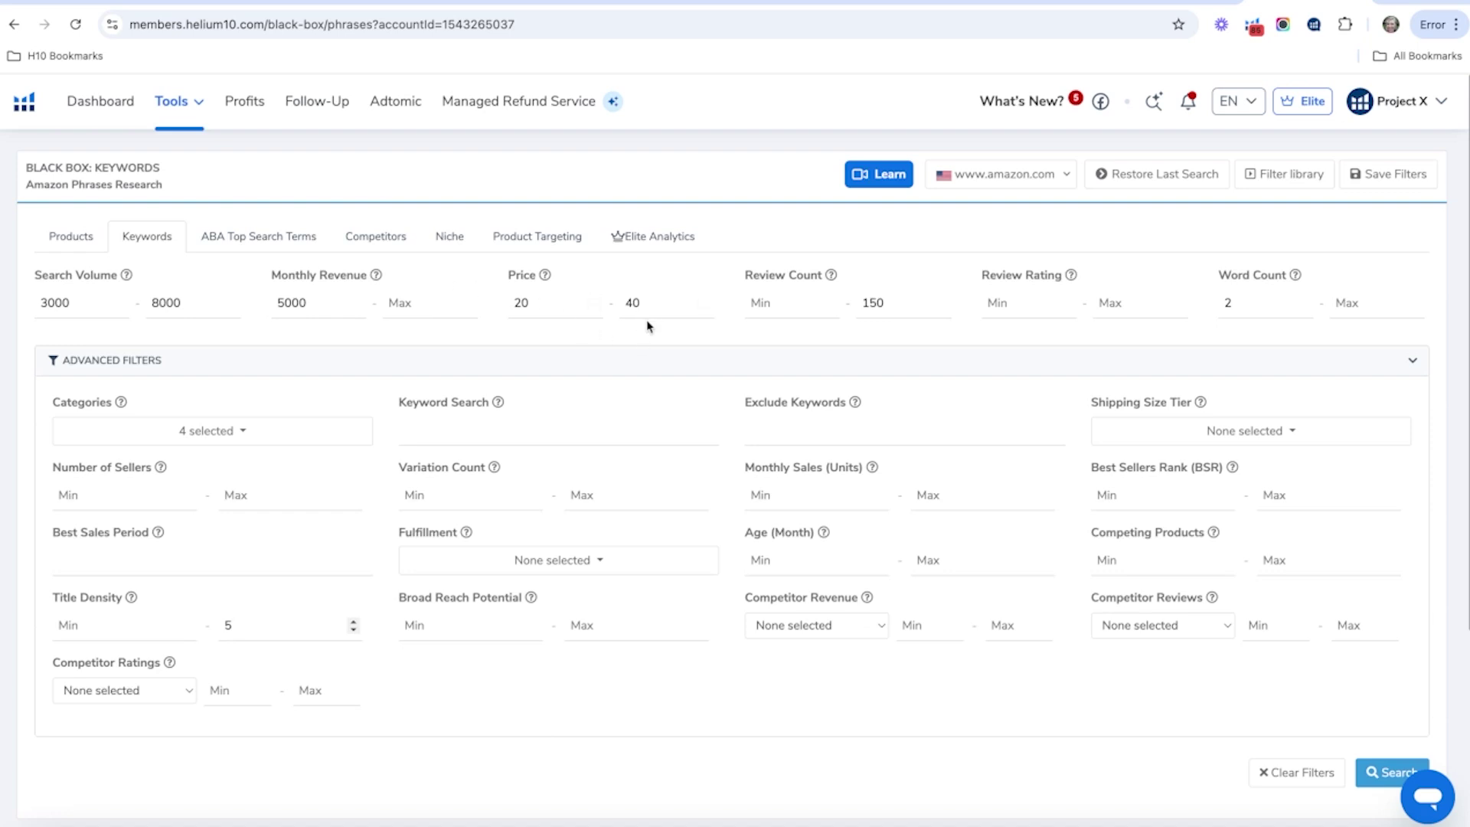
- Run the Black Box keyword search with the configured filters
scroll(1330, 578, "down", 1)
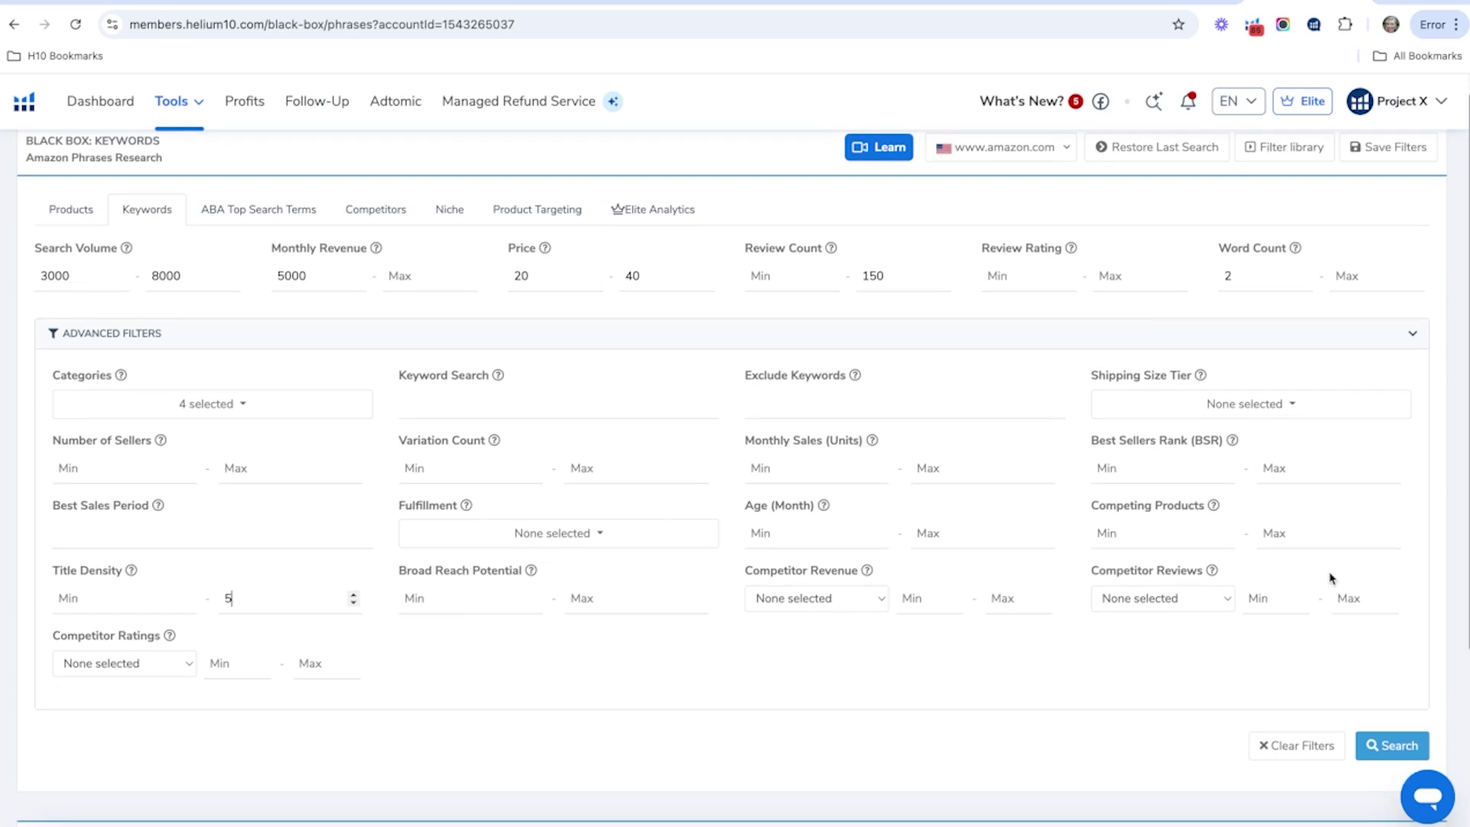
left_click(1393, 744)
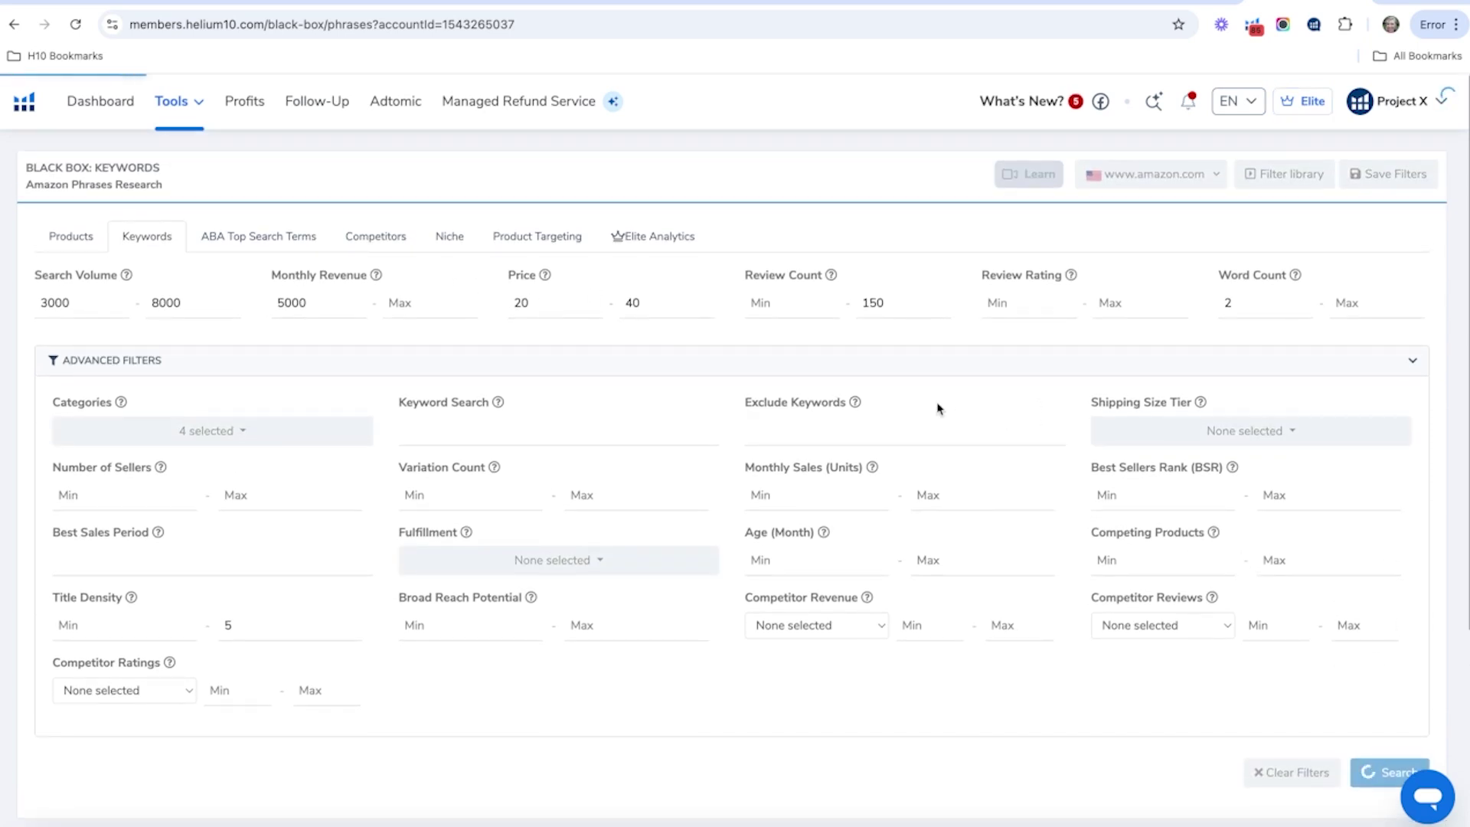
scroll(986, 390, "up", 4)
- Scroll the 23 matching phrases down to the kuromi blanket row
scroll(988, 391, "down", 4)
scroll(986, 391, "down", 3)
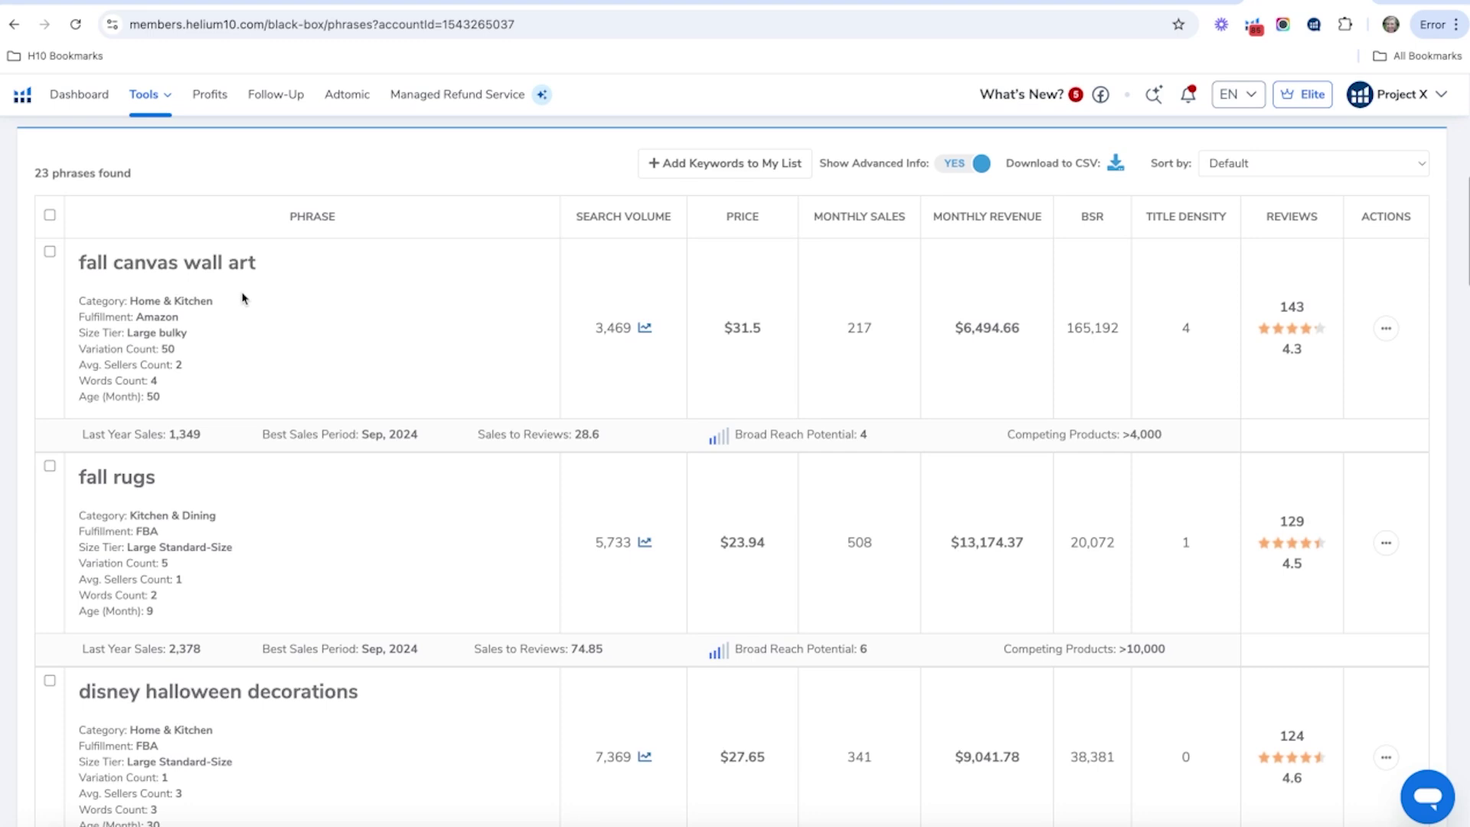
scroll(245, 297, "down", 1)
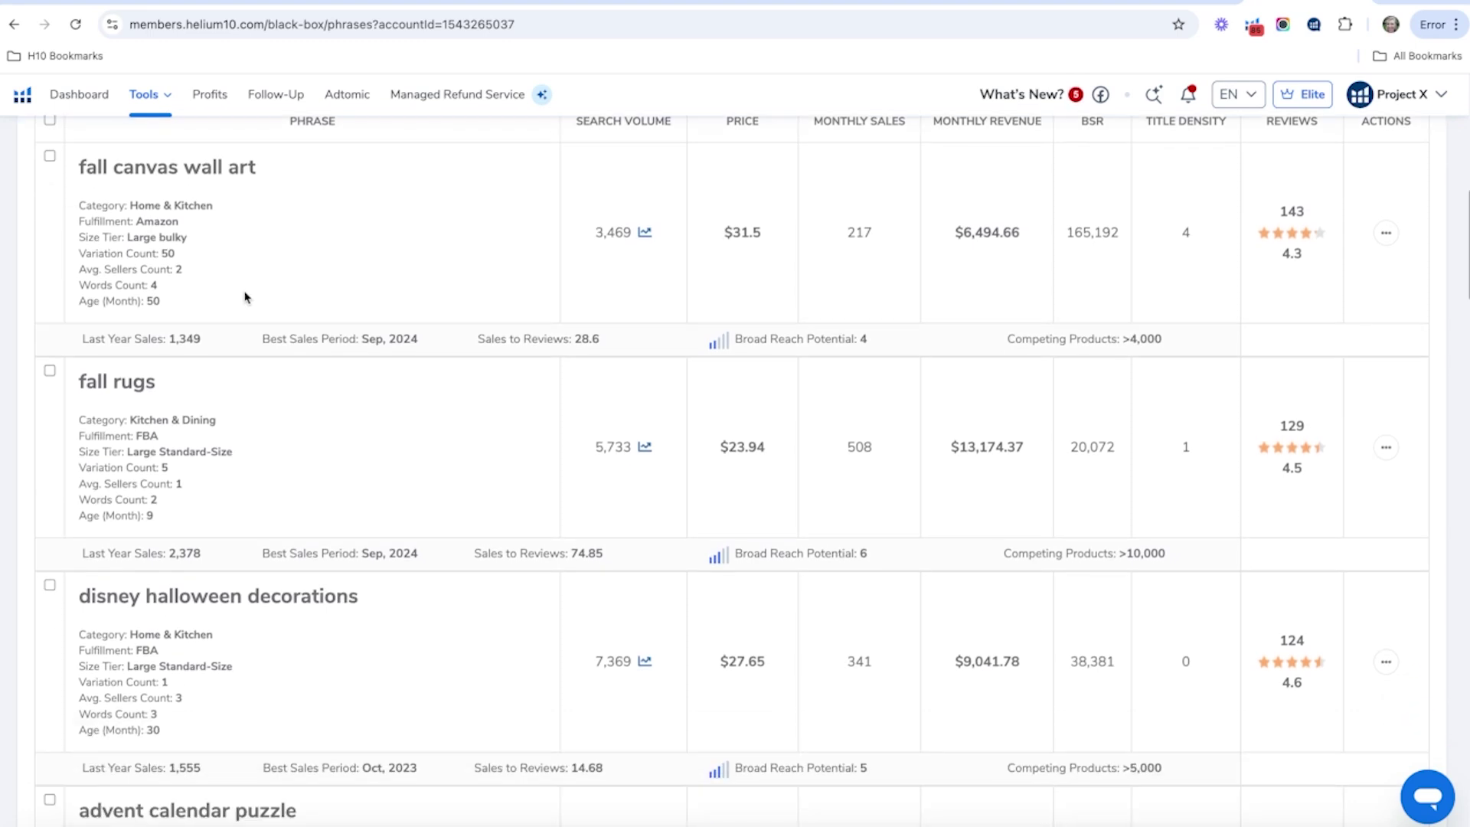
scroll(246, 298, "down", 4)
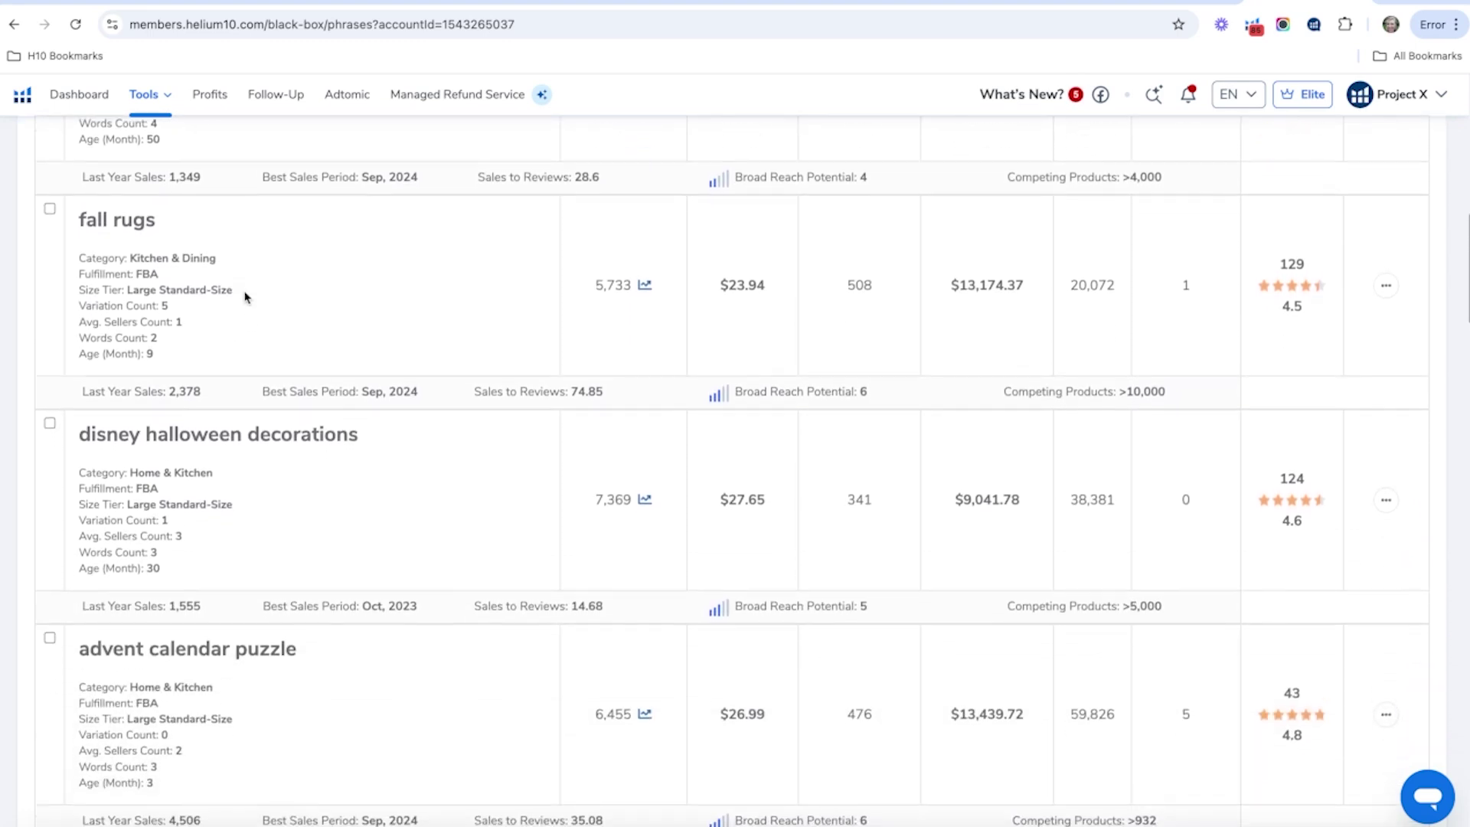
scroll(372, 343, "down", 4)
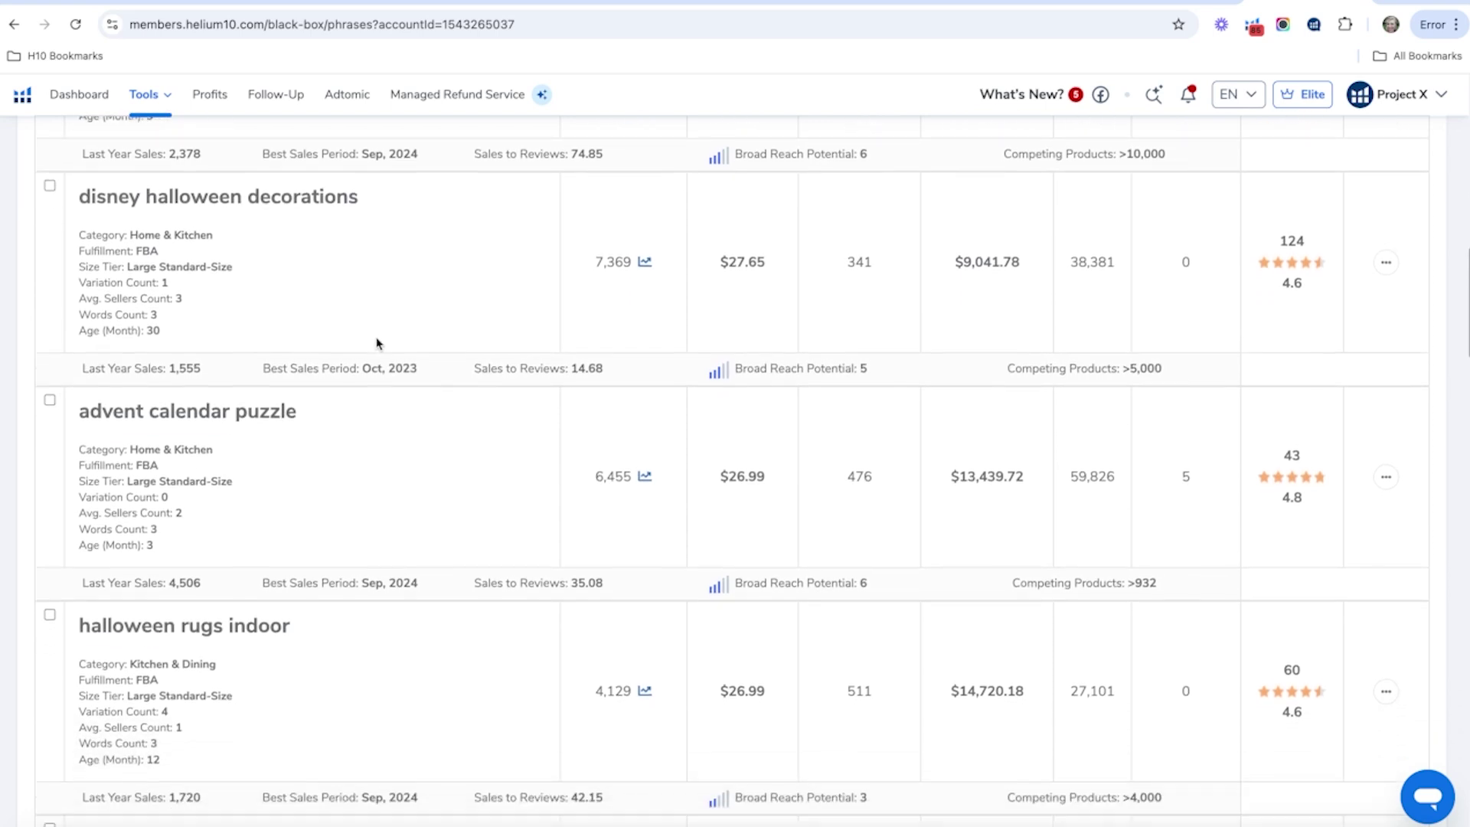
scroll(378, 342, "down", 8)
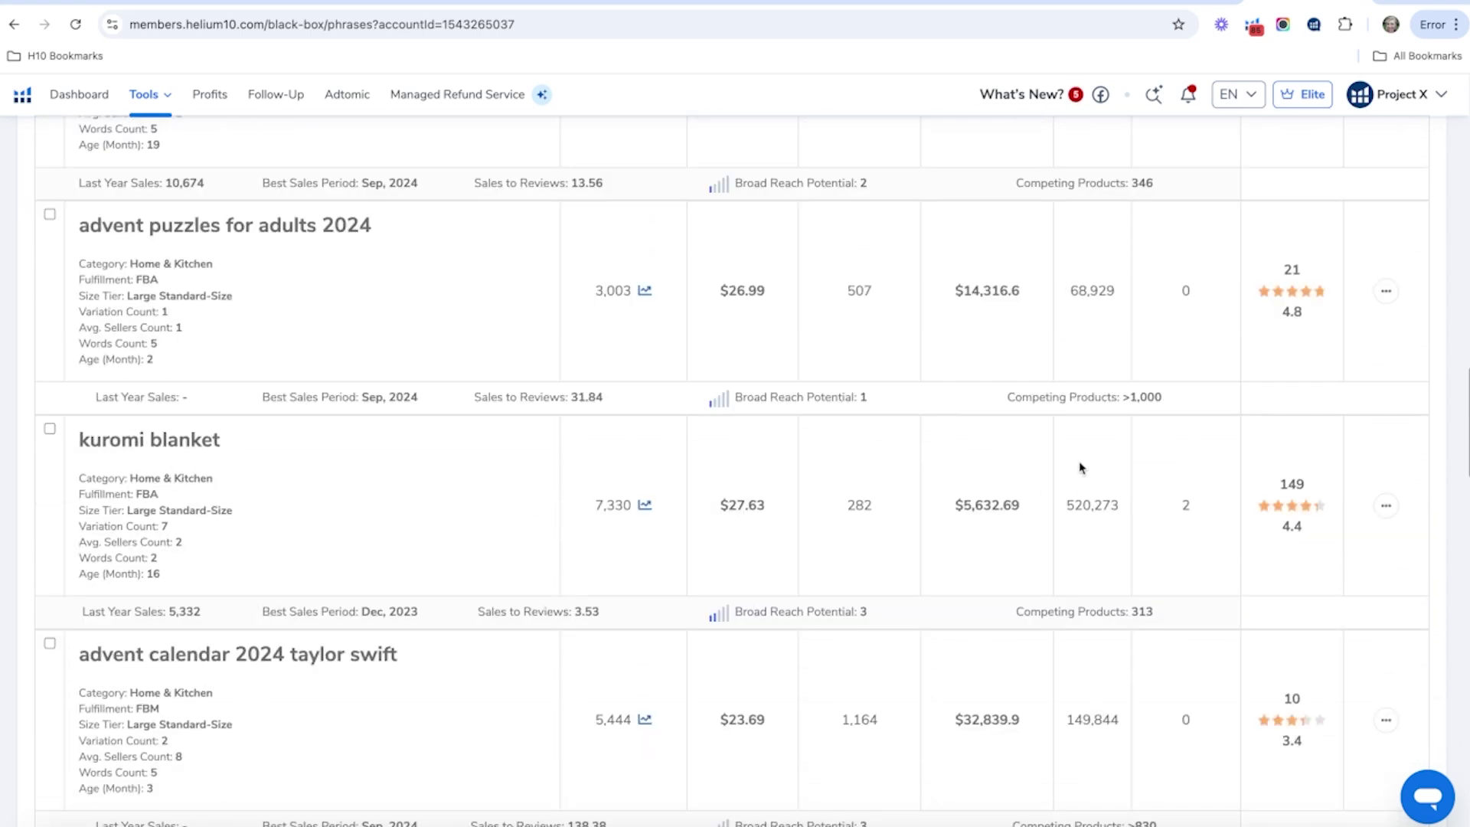
- Check Amazon's 304 results for 'kuromi blanket', then close that tab to return to Helium 10
left_click(1384, 509)
left_click(1351, 543)
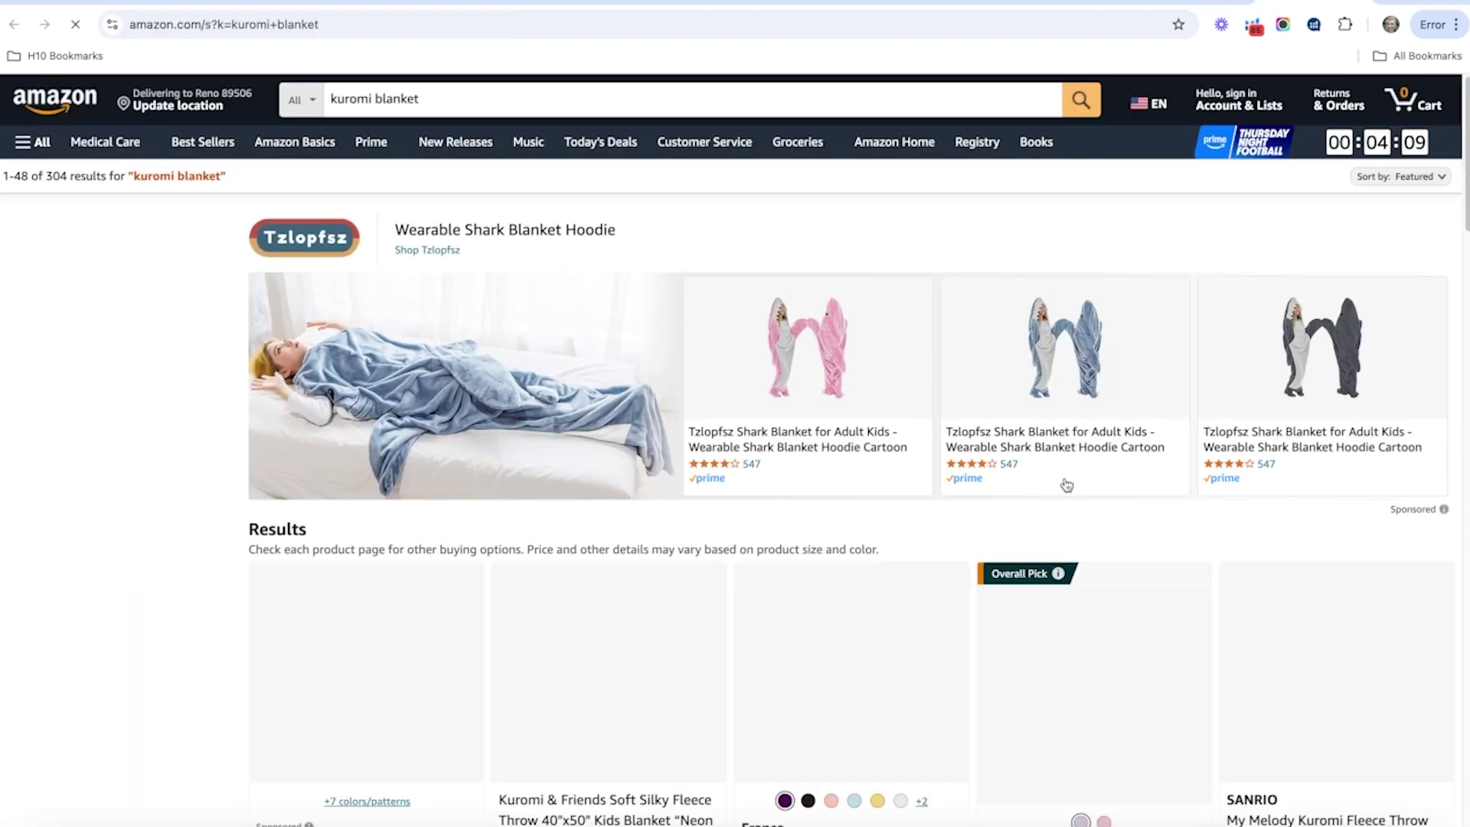
scroll(732, 301, "down", 3)
scroll(732, 302, "down", 10)
scroll(732, 301, "down", 5)
scroll(733, 302, "up", 6)
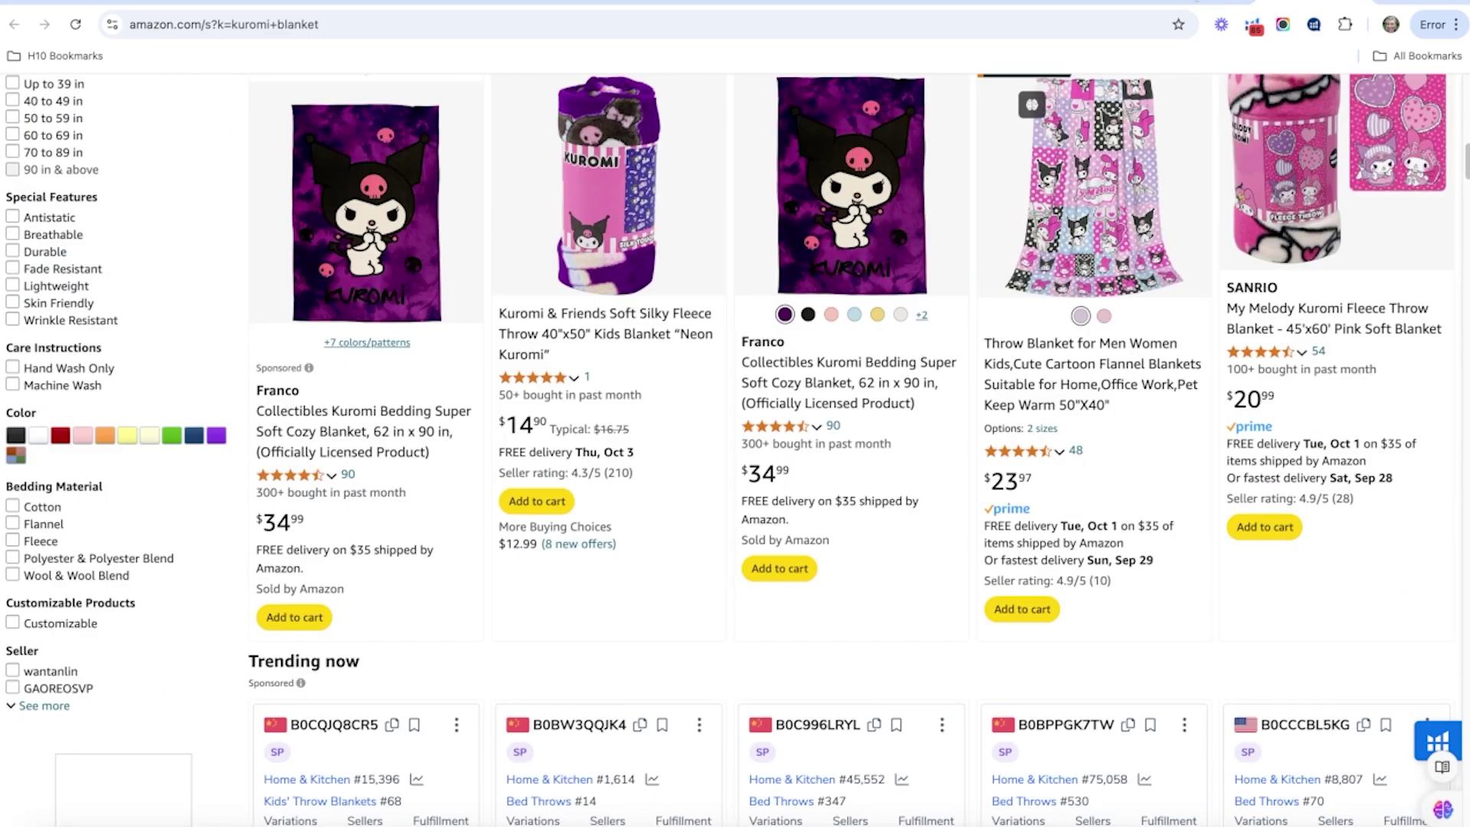
key("ctrl+w")
scroll(816, 385, "down", 5)
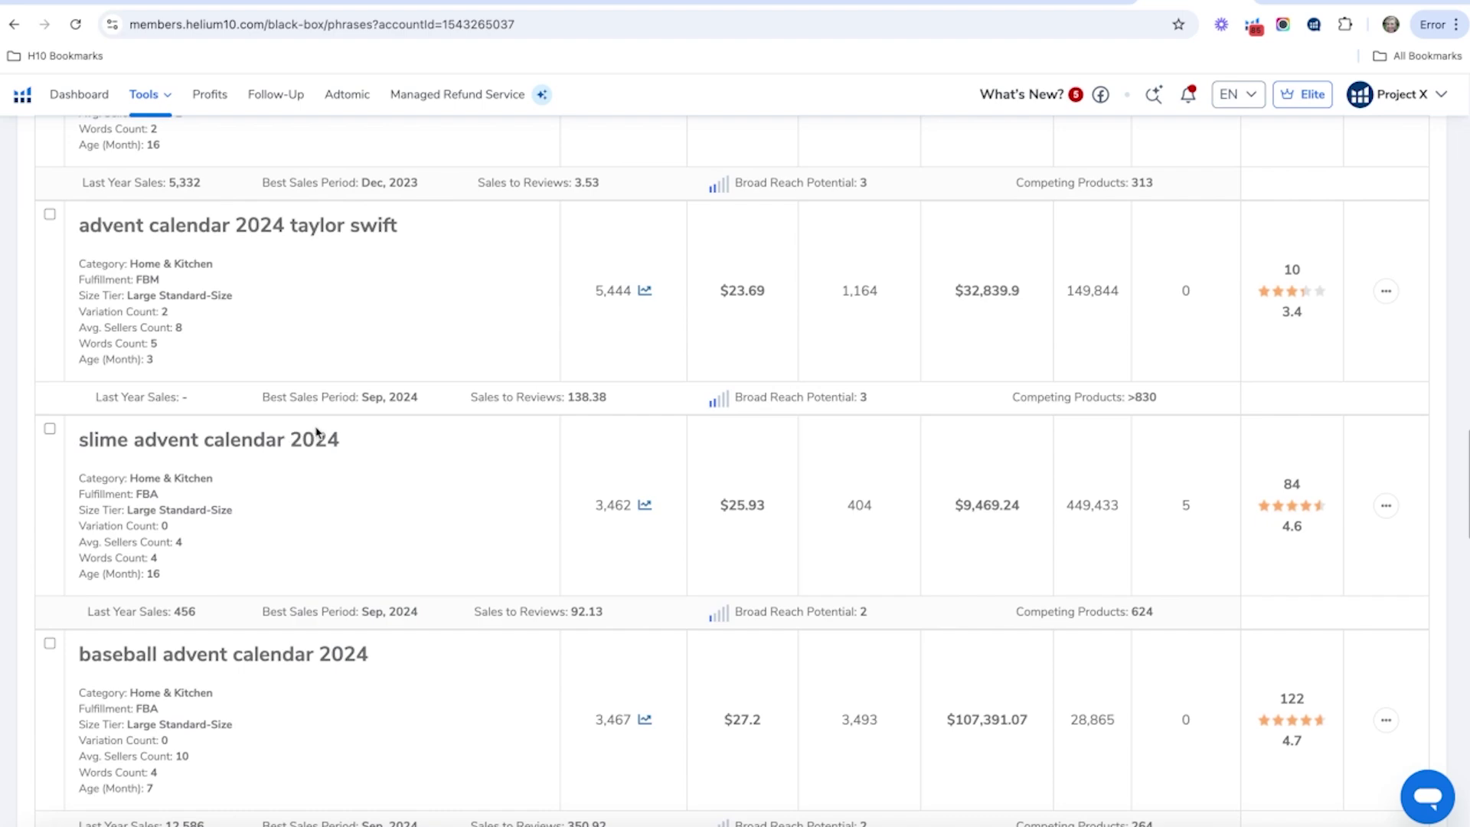
- Review Amazon's 691 results for 'slime advent calendar 2024' and return to the phrase list
left_click(1368, 509)
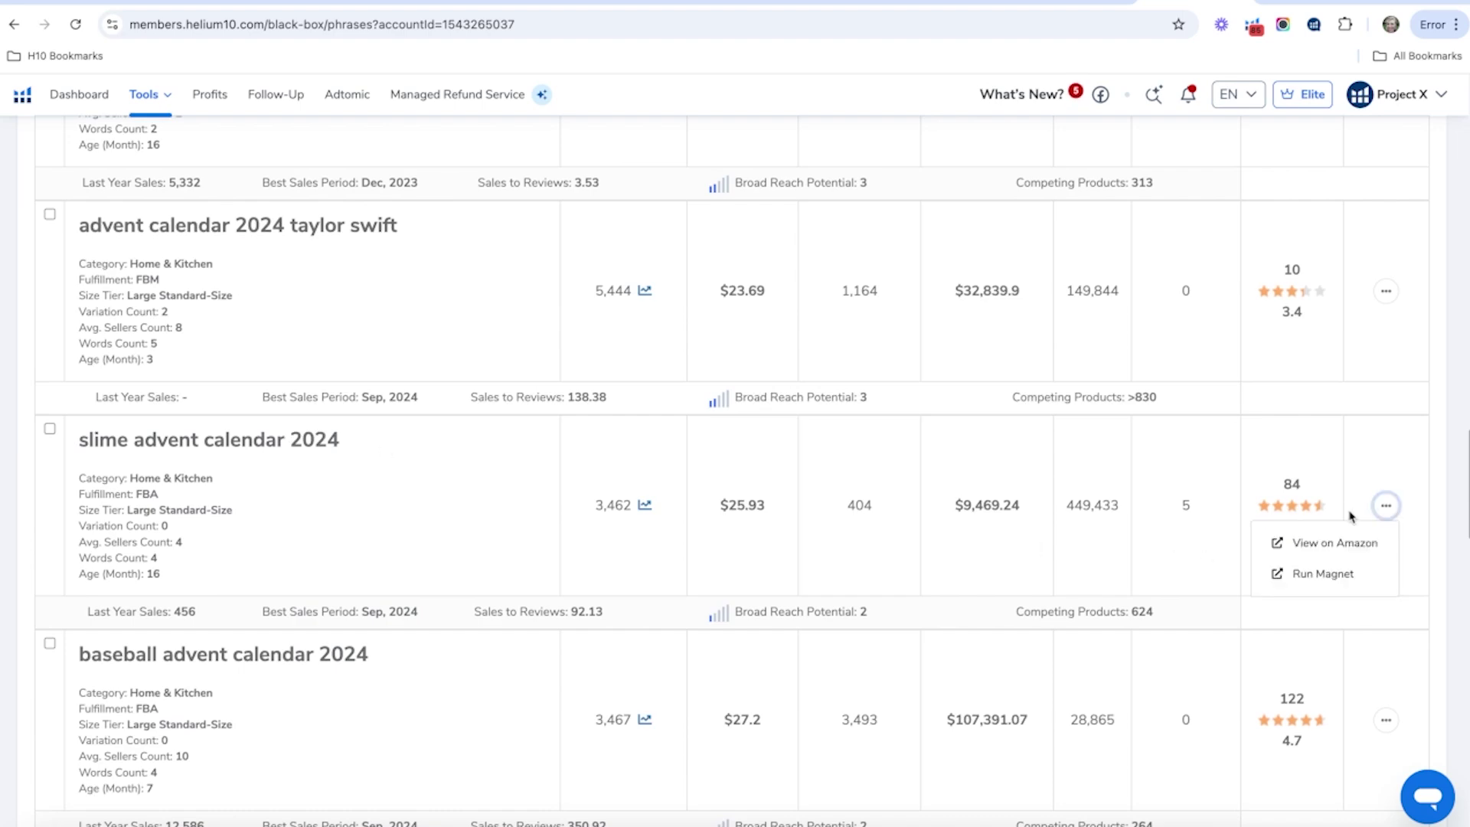
left_click(1325, 543)
scroll(599, 366, "down", 3)
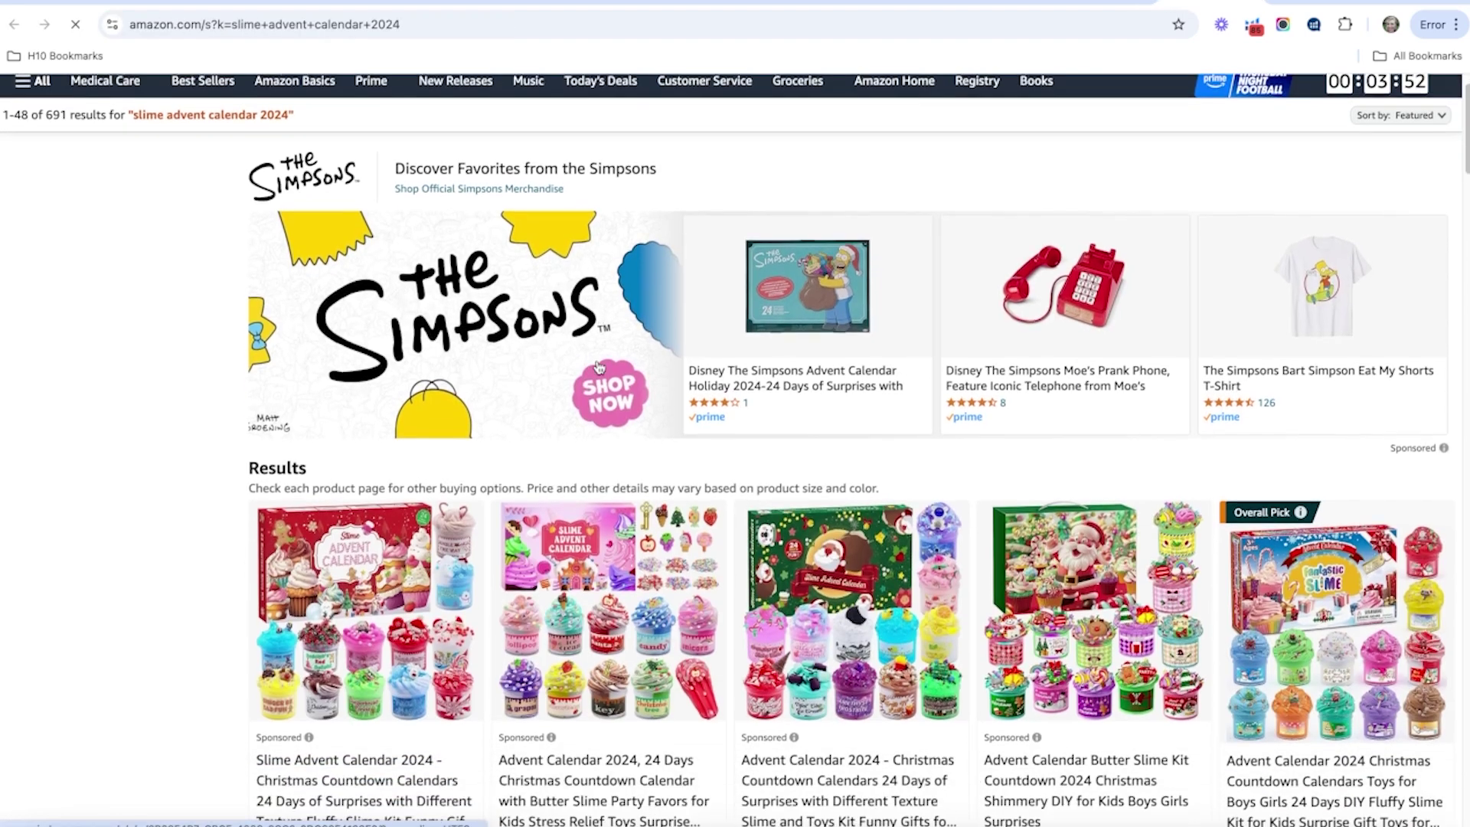
scroll(599, 366, "down", 10)
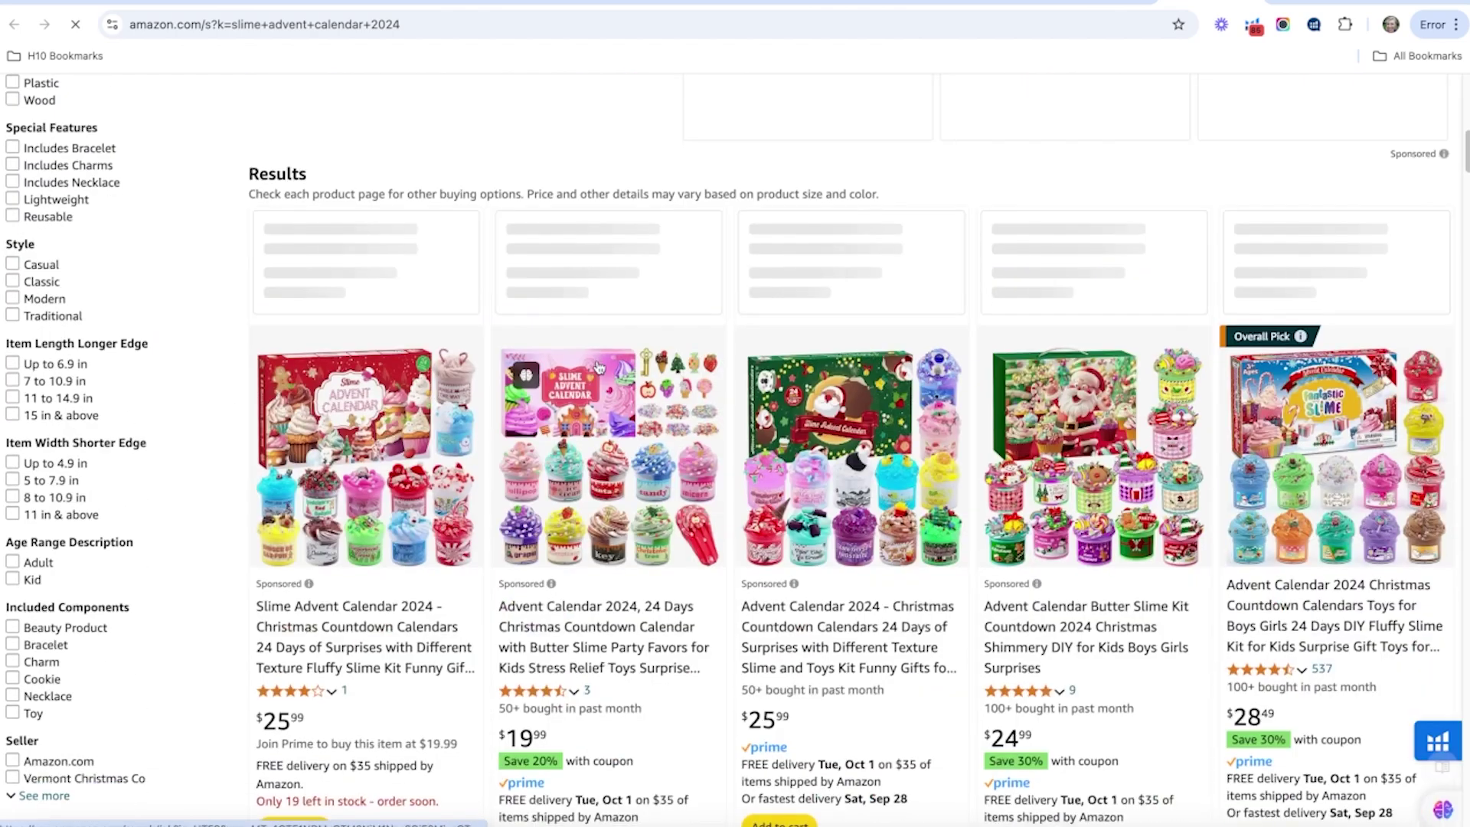
scroll(597, 360, "down", 3)
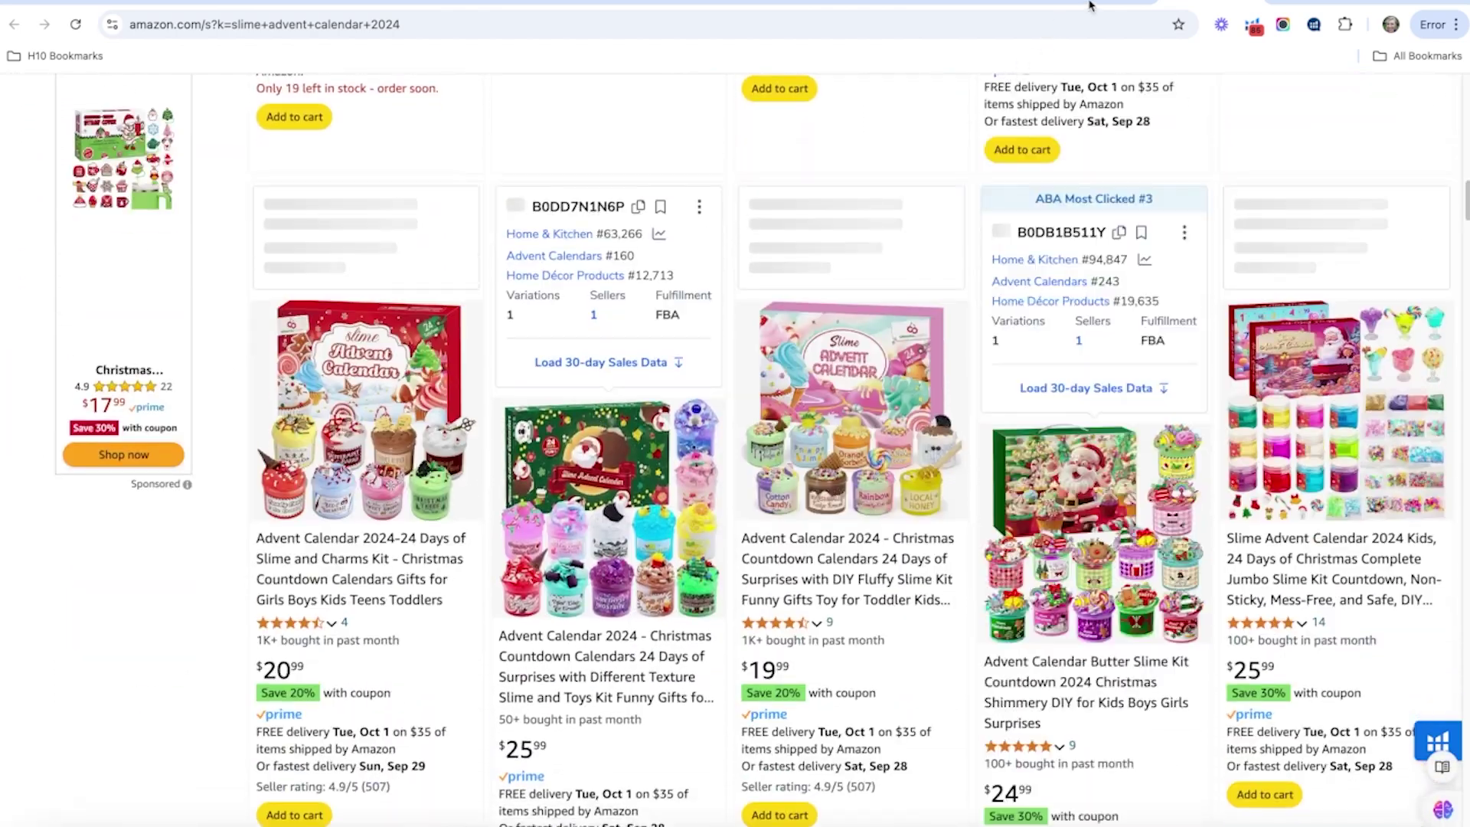
left_click(1091, 6)
scroll(858, 321, "down", 6)
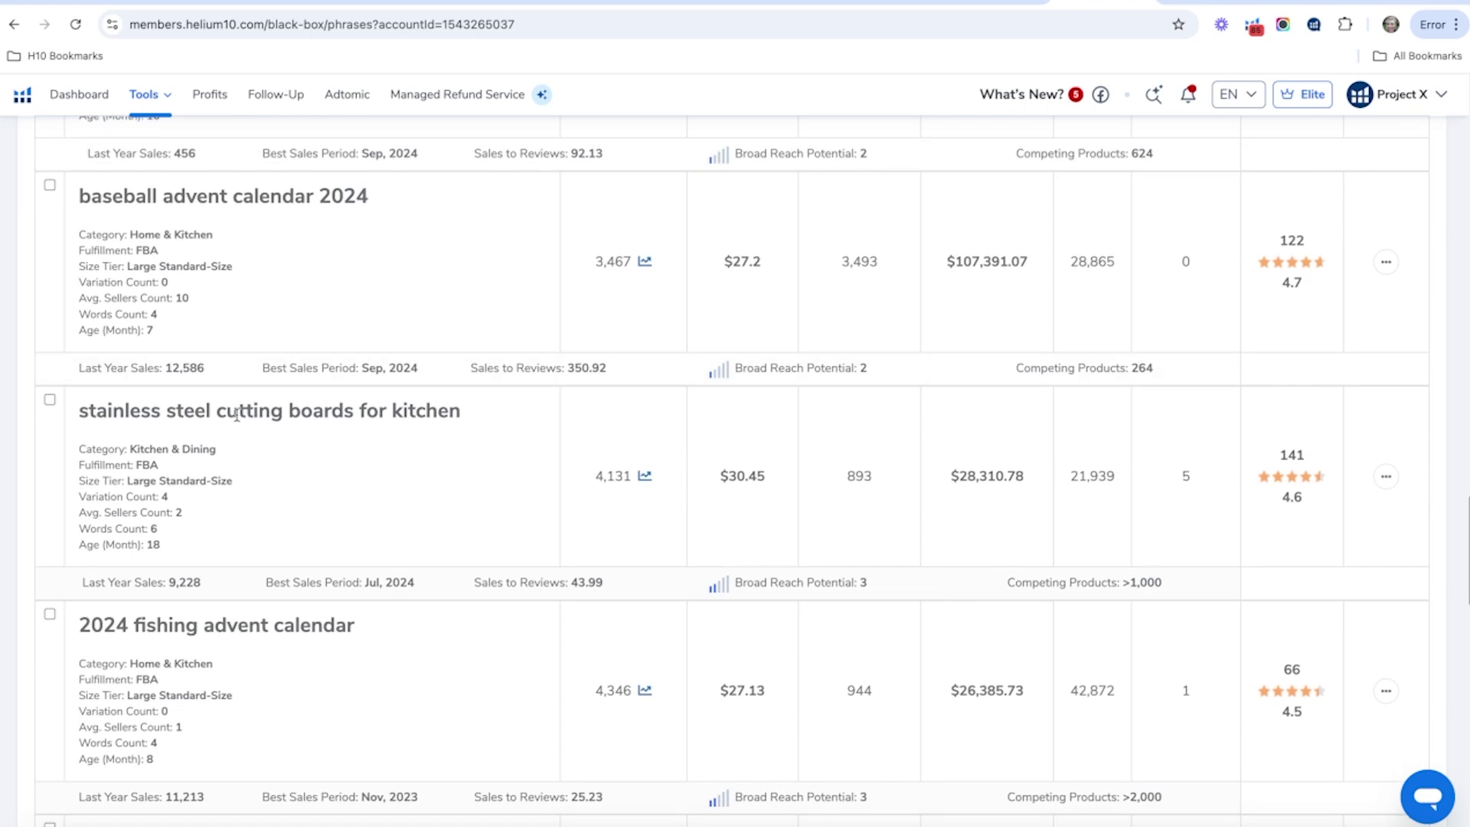
- Go to the second page of Black Box phrases
scroll(454, 413, "down", 12)
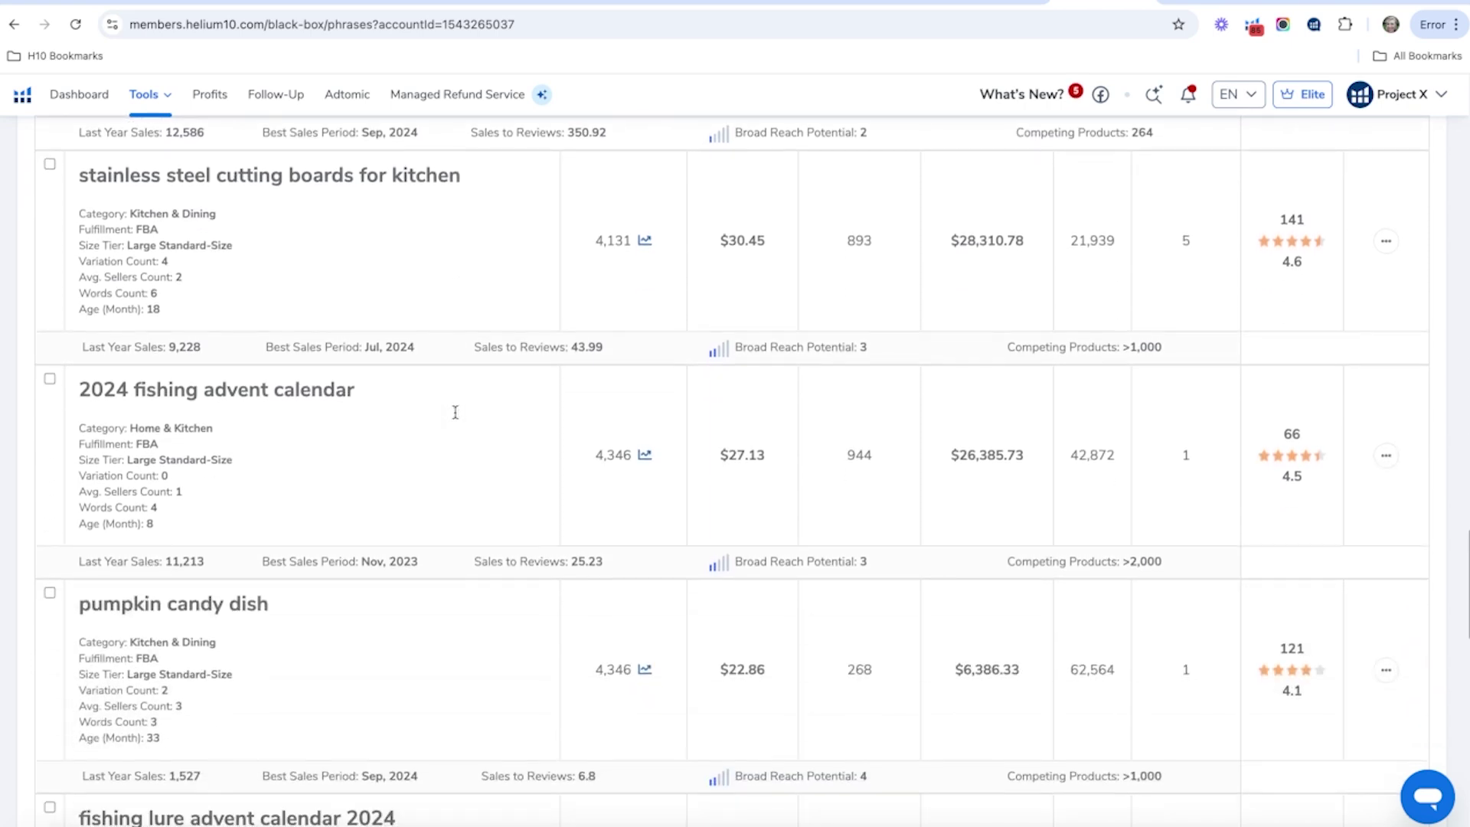
scroll(455, 416, "down", 1)
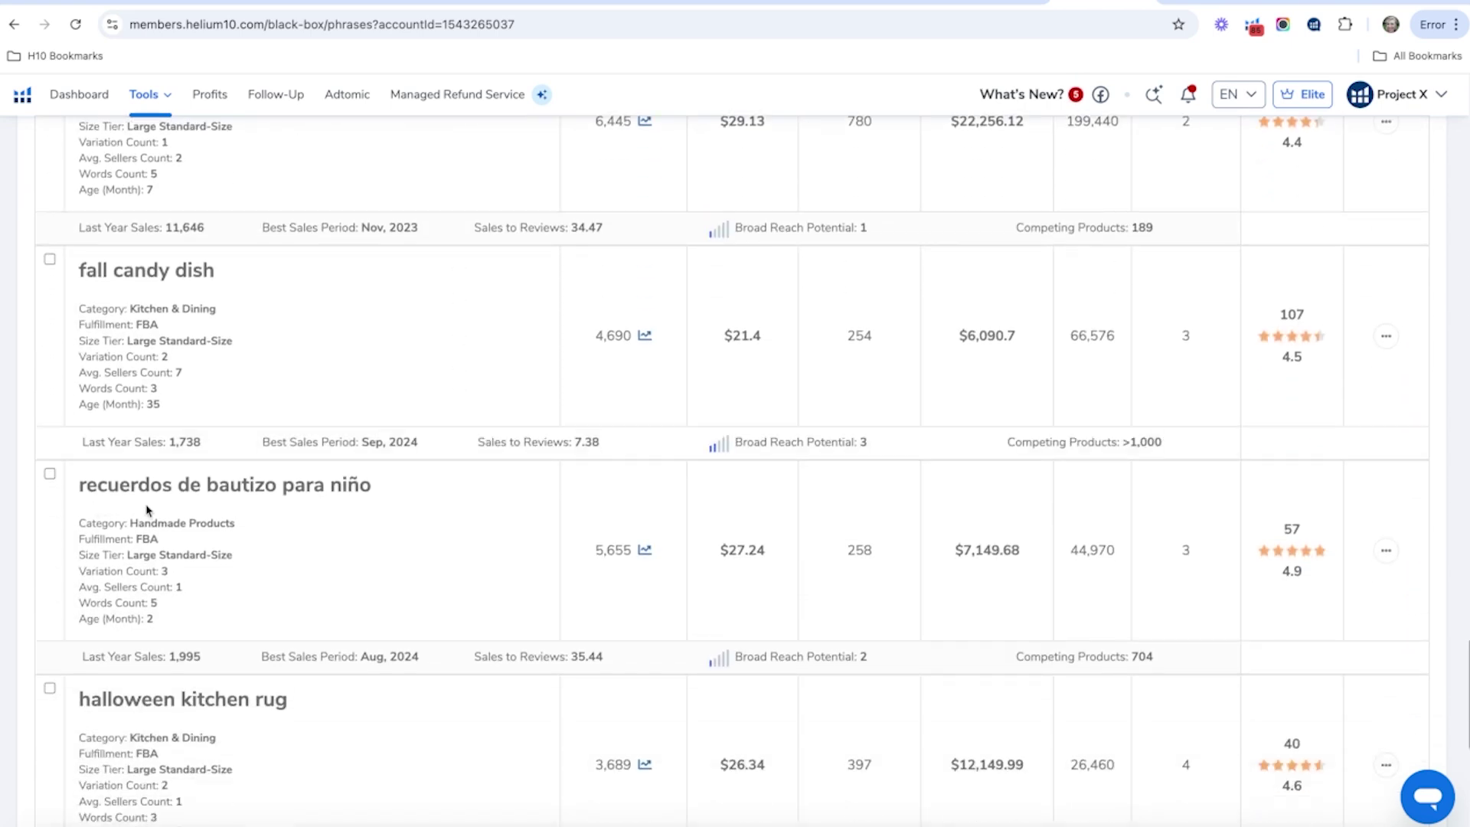
scroll(373, 507, "down", 7)
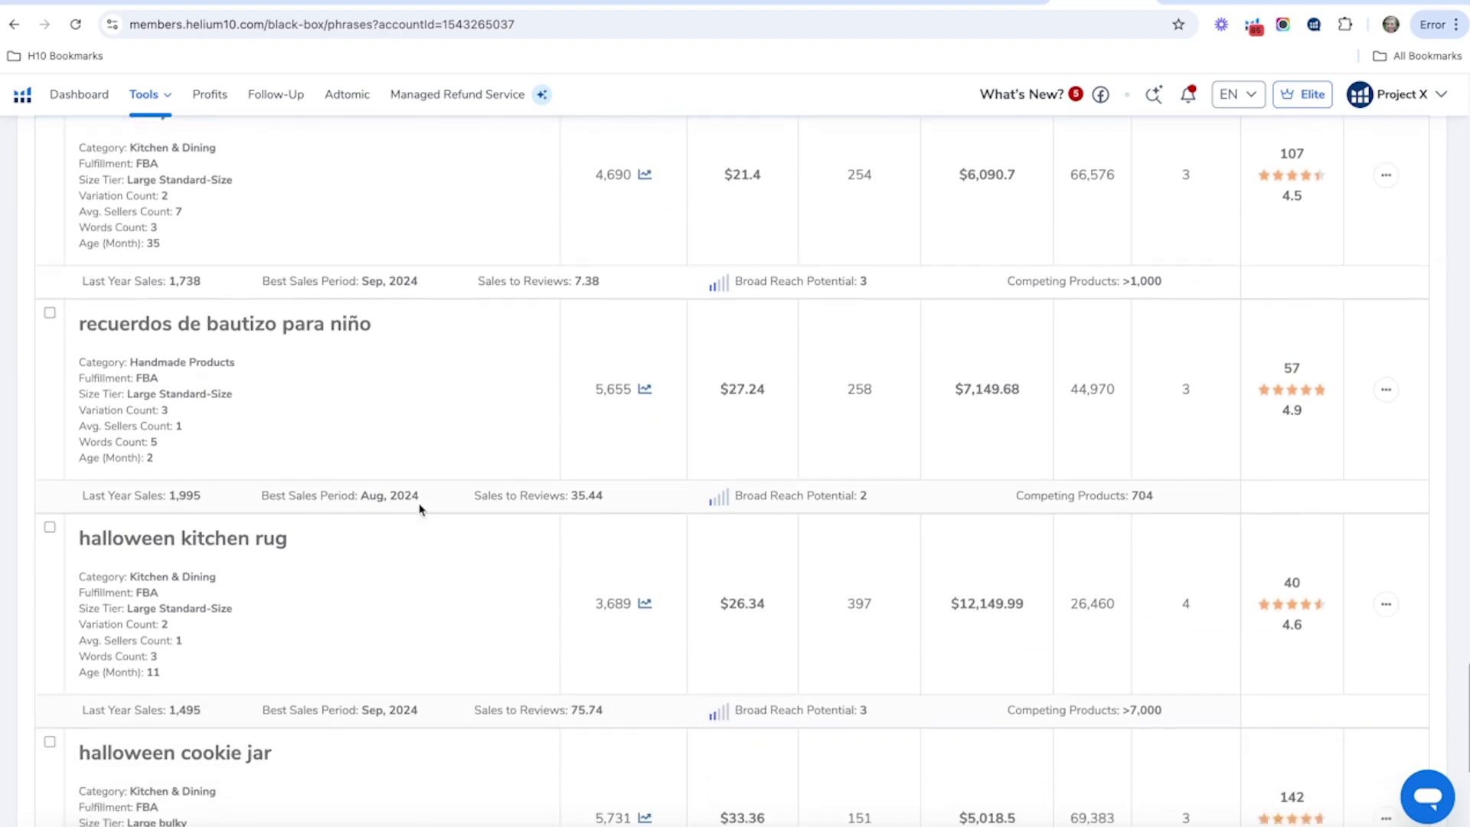
scroll(419, 505, "down", 1)
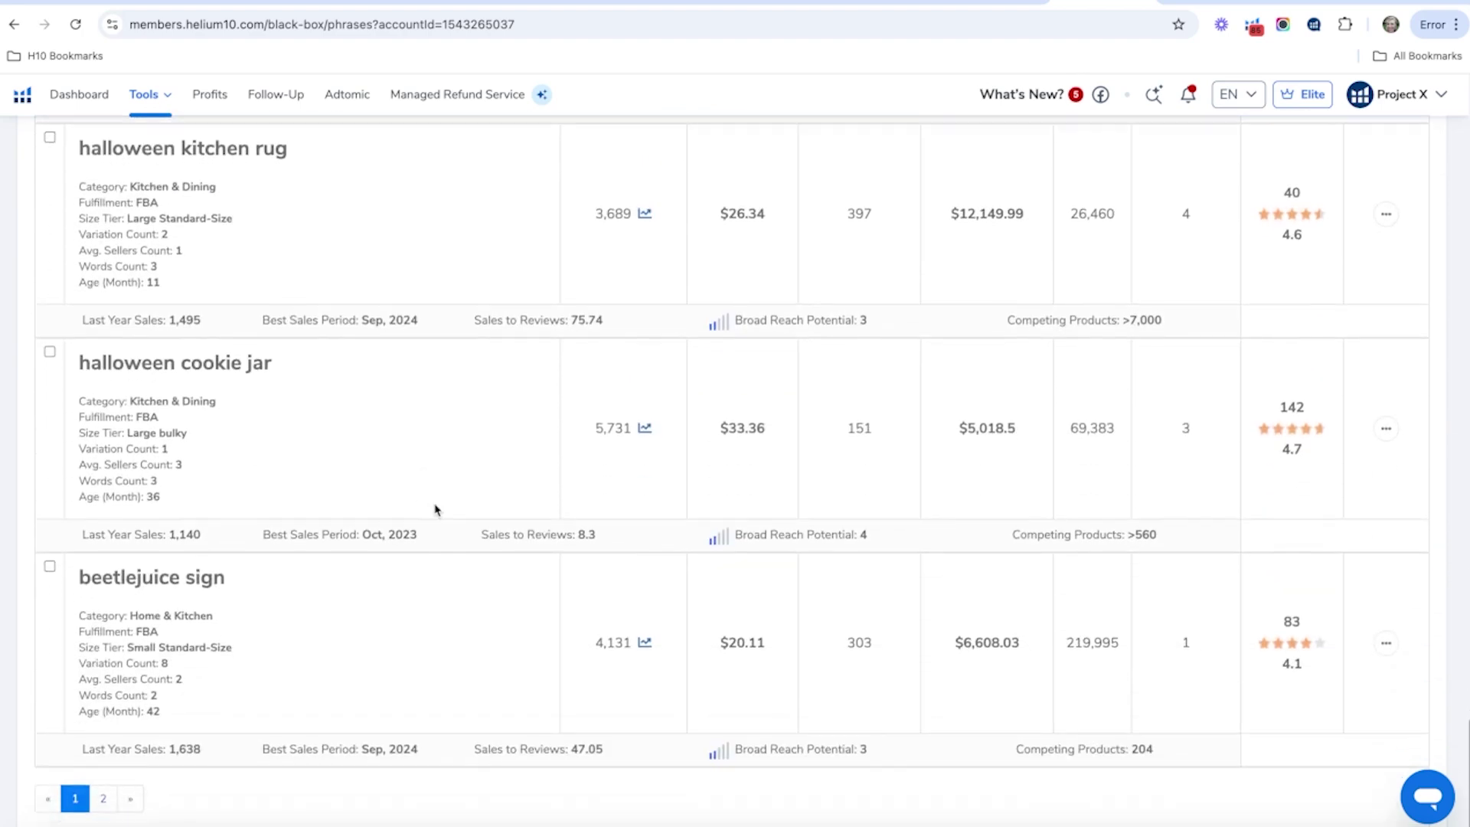
left_click(105, 789)
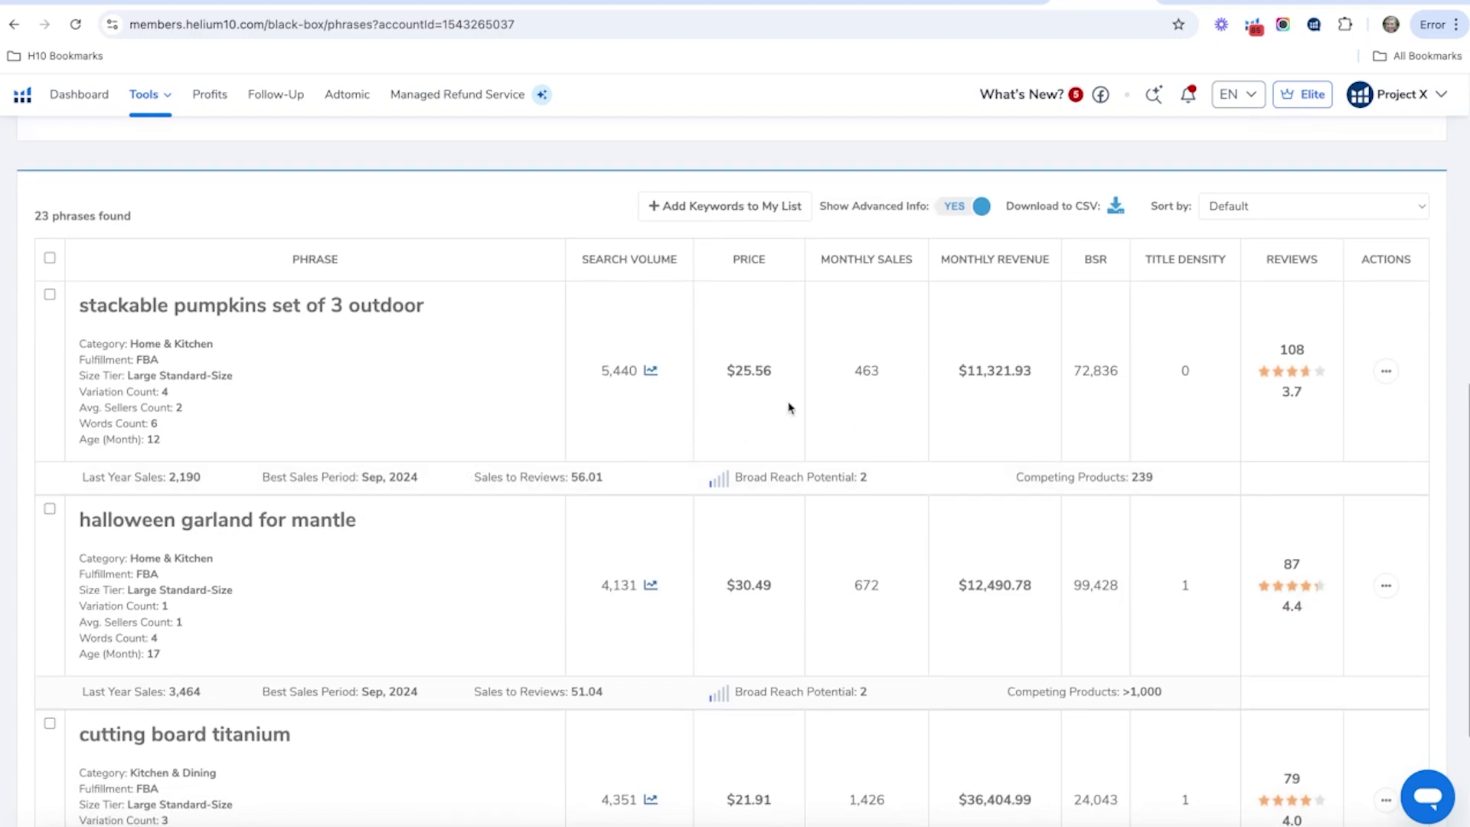
- View Amazon's 826 results for 'cutting board titanium' from its row menu
scroll(191, 668, "down", 1)
left_click(1387, 707)
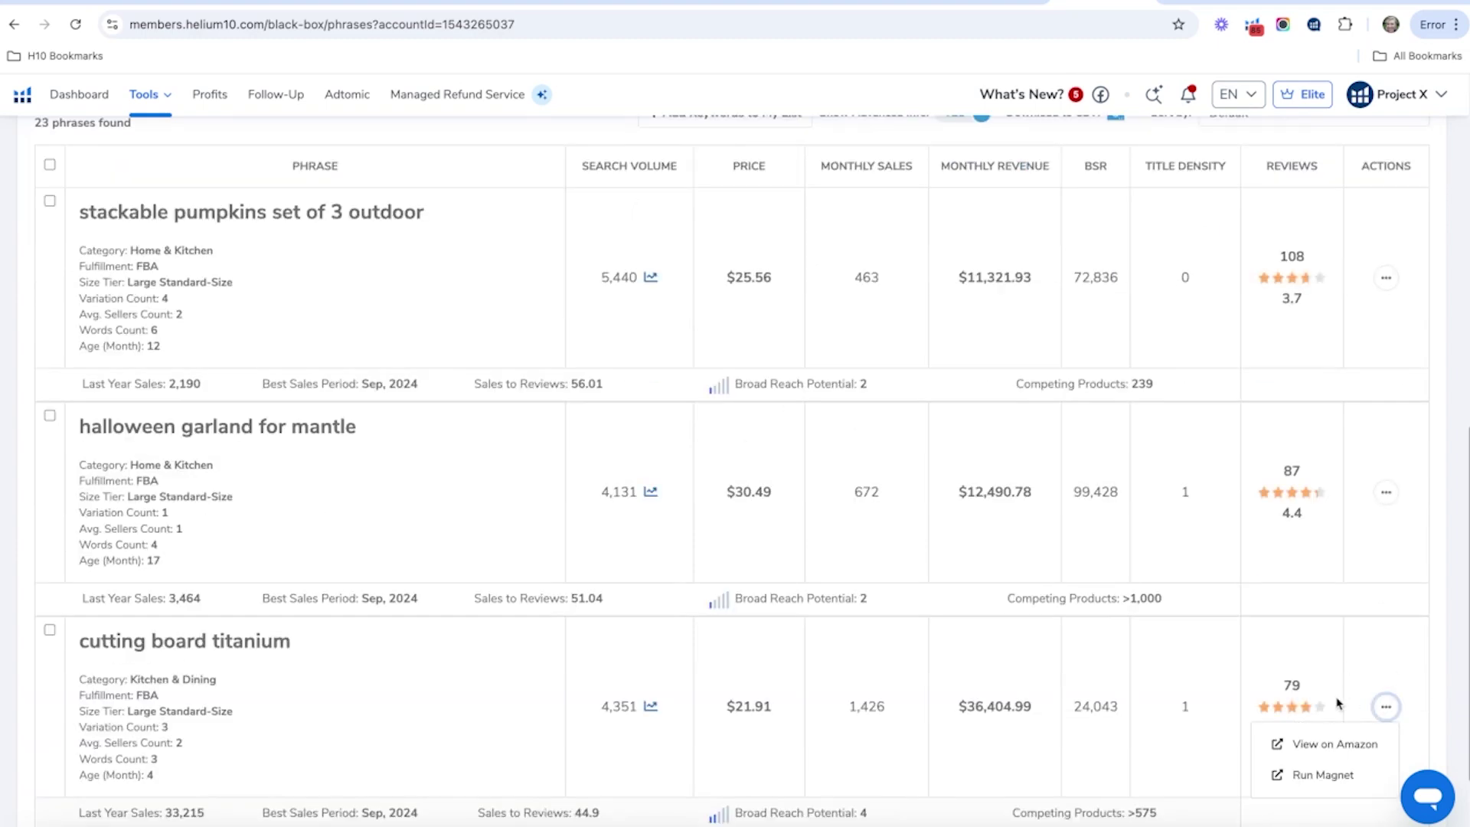
left_click(1336, 742)
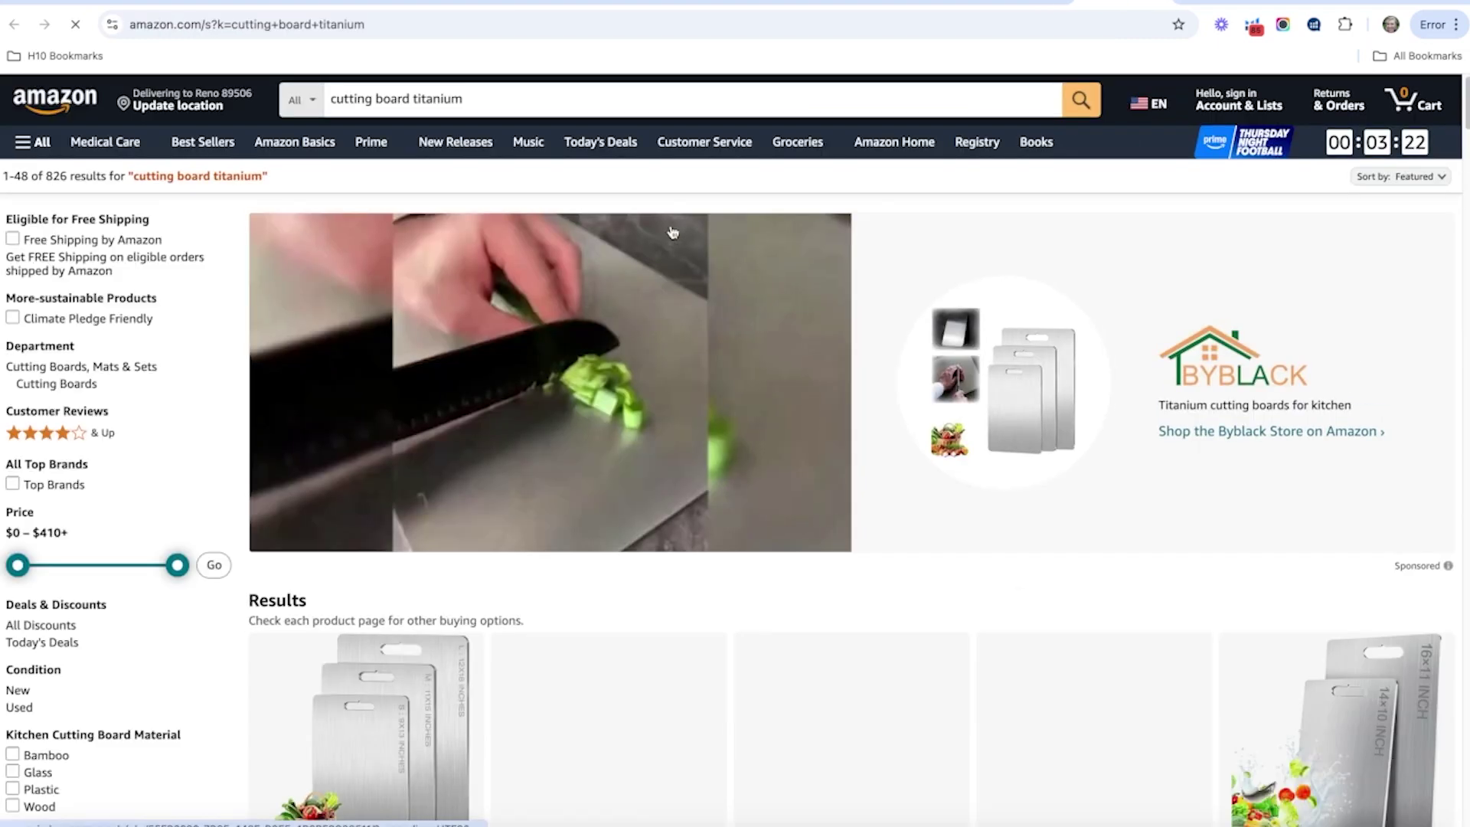
scroll(672, 232, "down", 3)
scroll(672, 232, "down", 10)
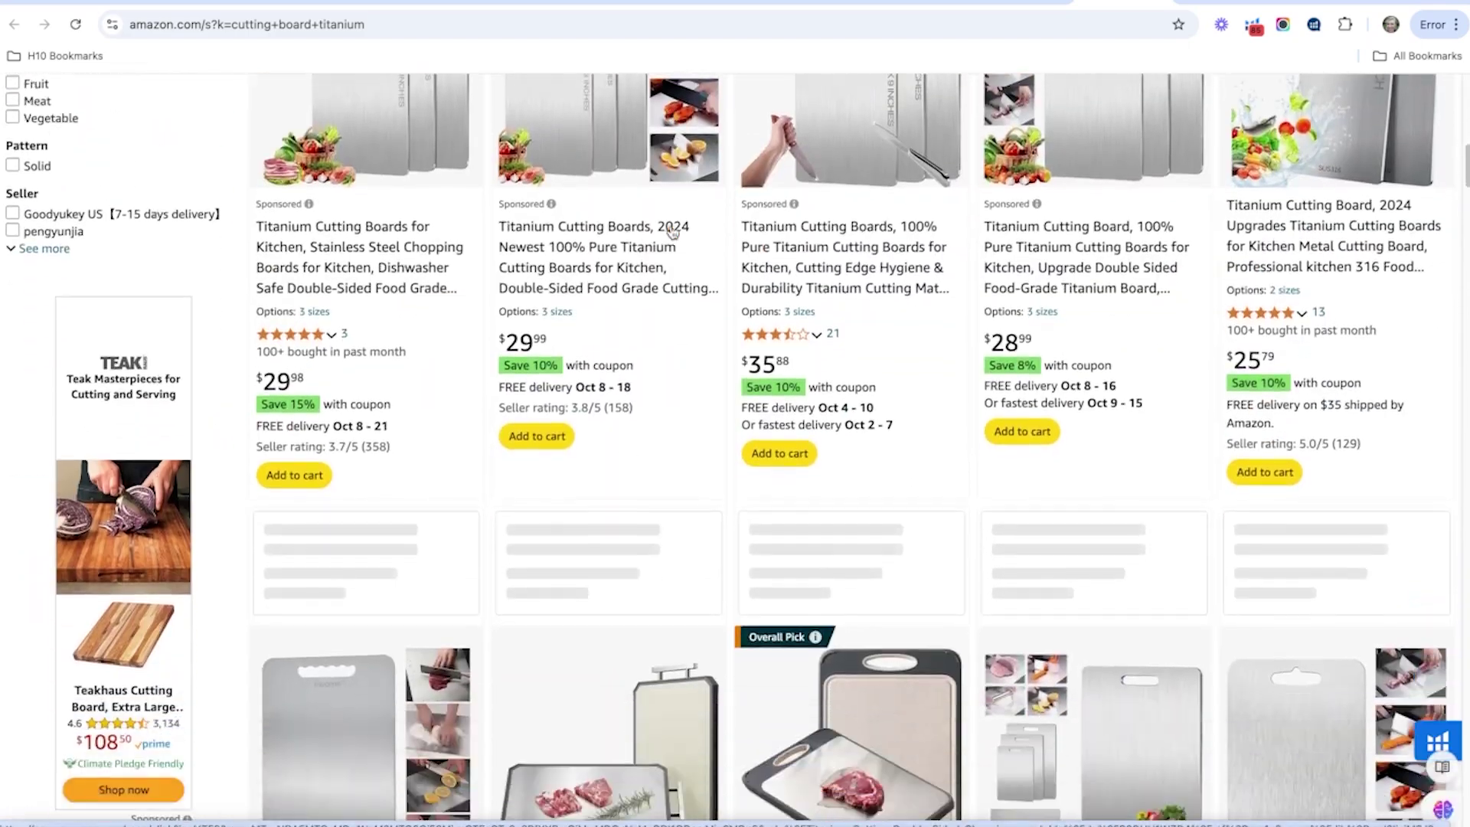